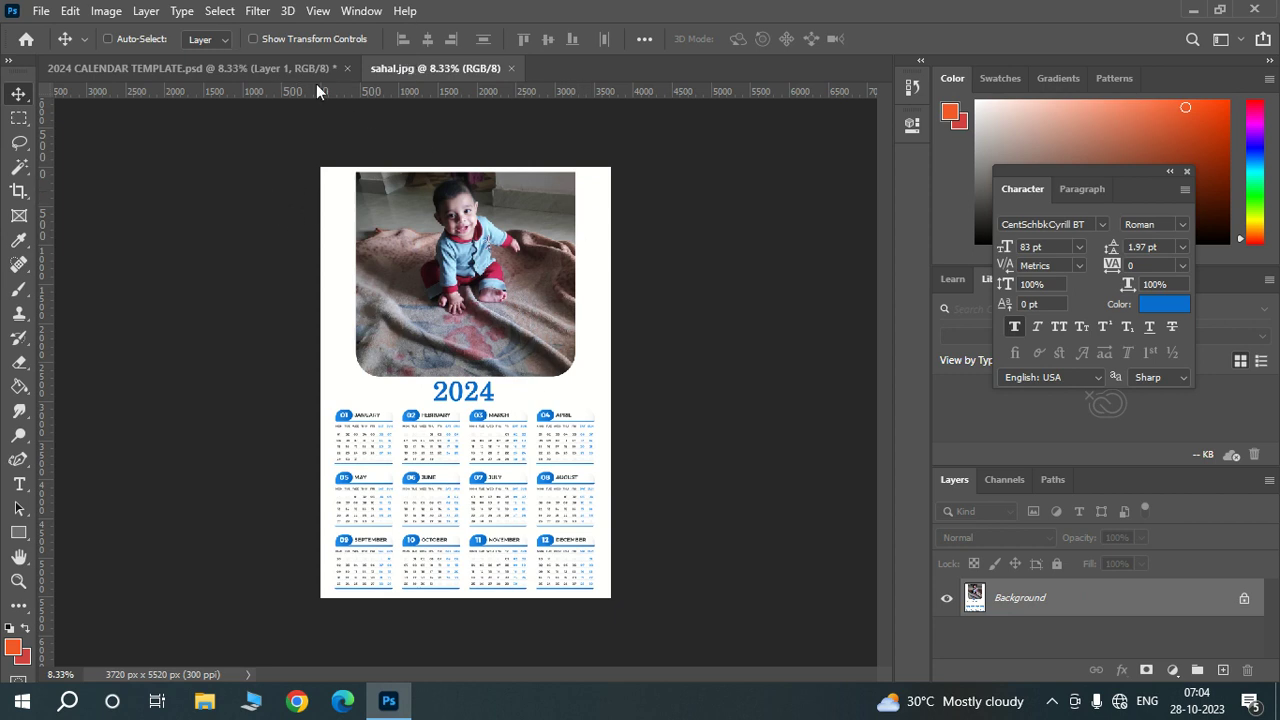
# Close the finished sample calendar image with the child's photo, leaving the calendar template open.
pyautogui.click(511, 68)
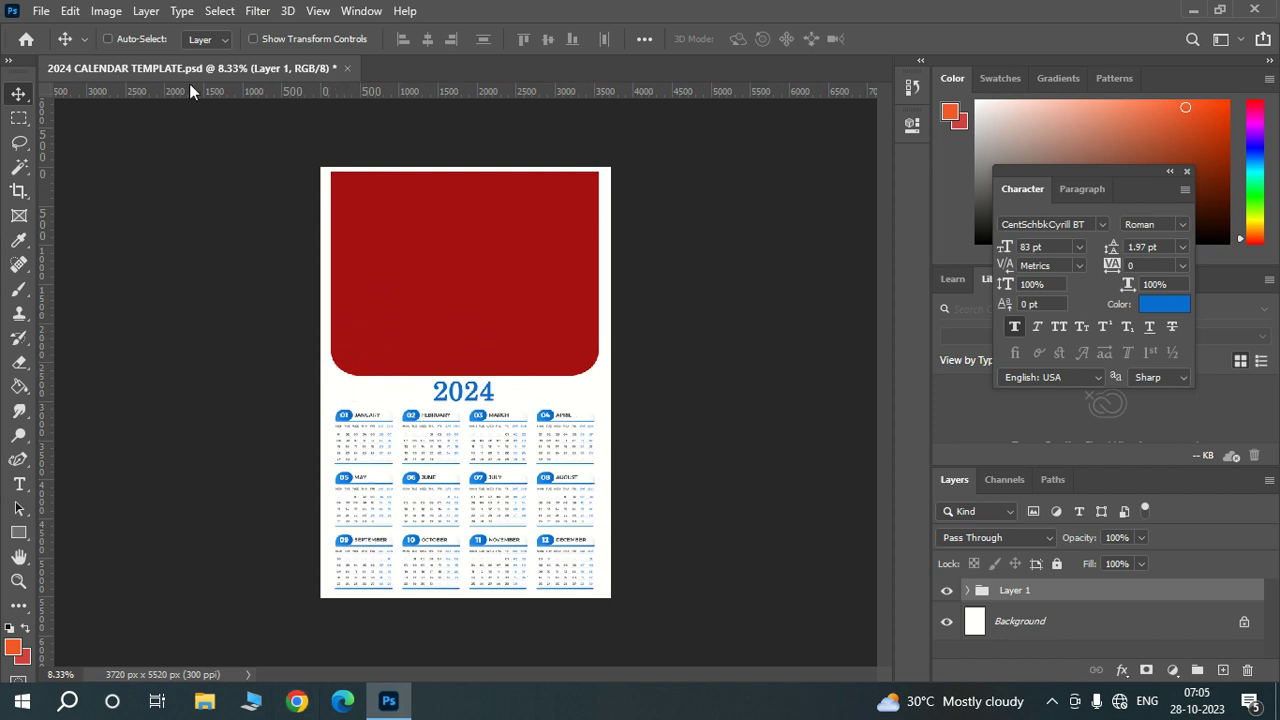
pyautogui.click(41, 11)
pyautogui.click(57, 33)
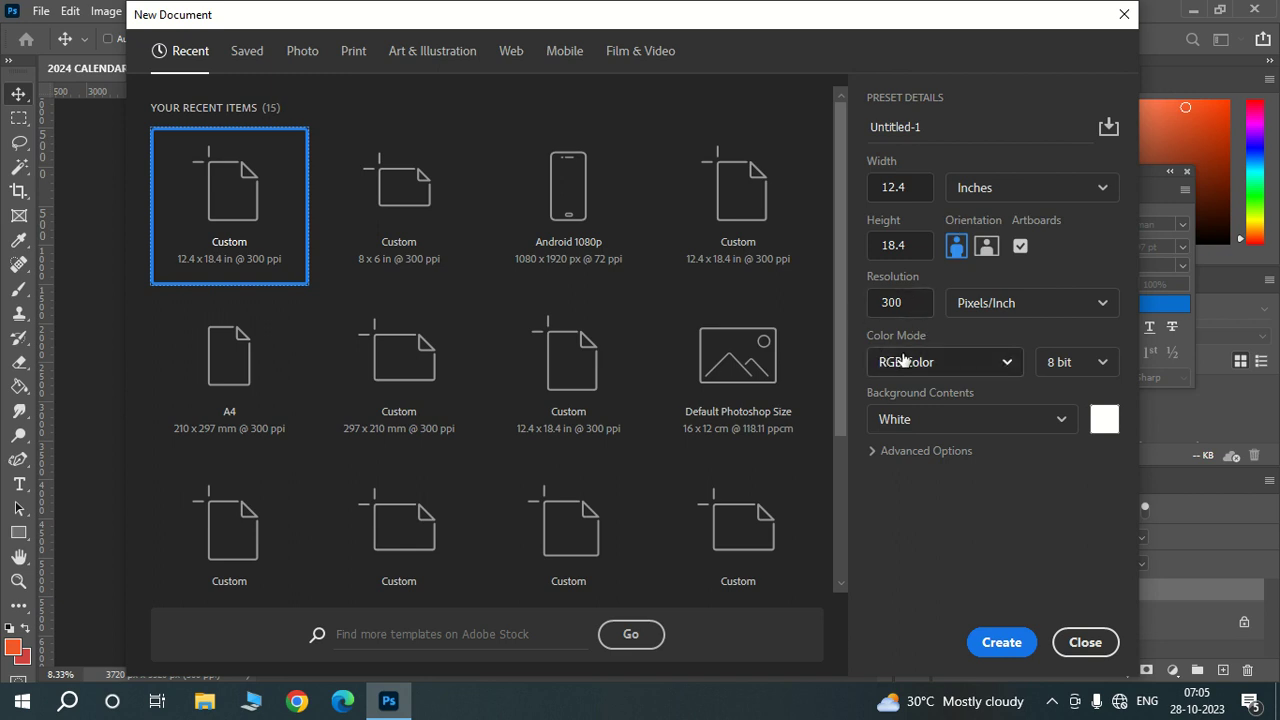
pyautogui.click(1124, 14)
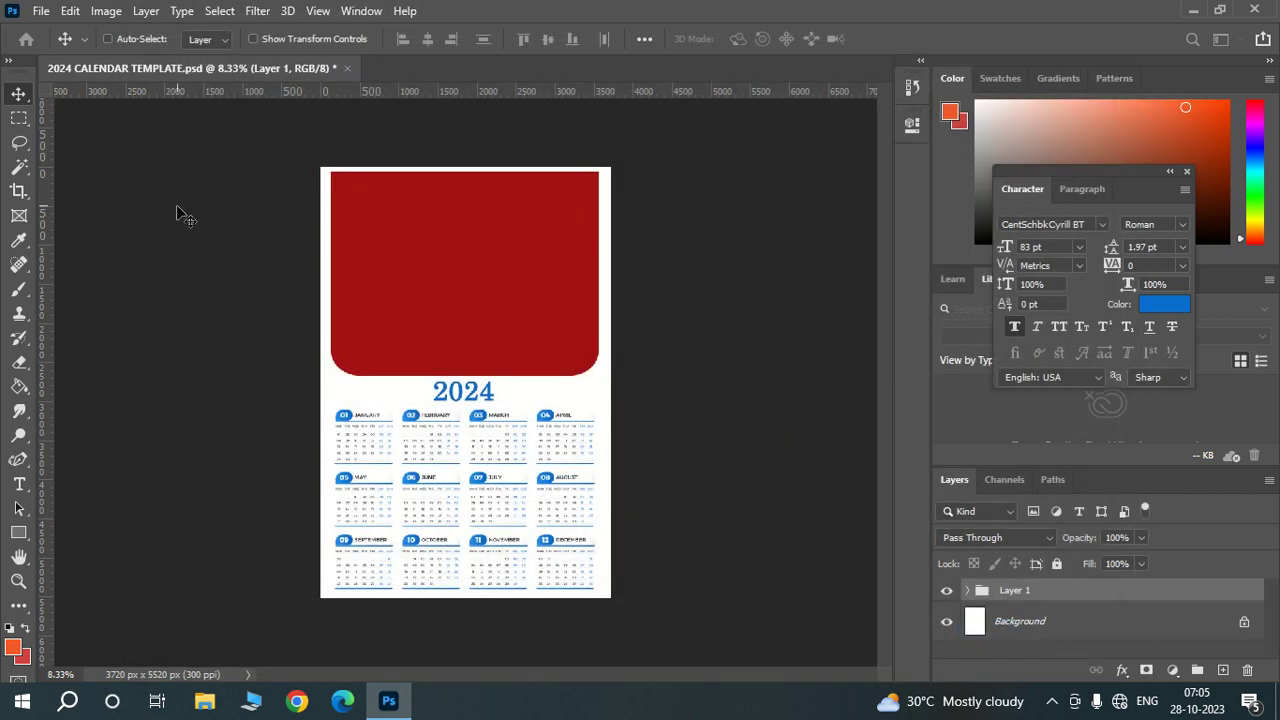
# Create a new portrait document of 12.4 x 18.4 inches at 300 pixels/inch in RGB Color with a white background.
pyautogui.click(41, 10)
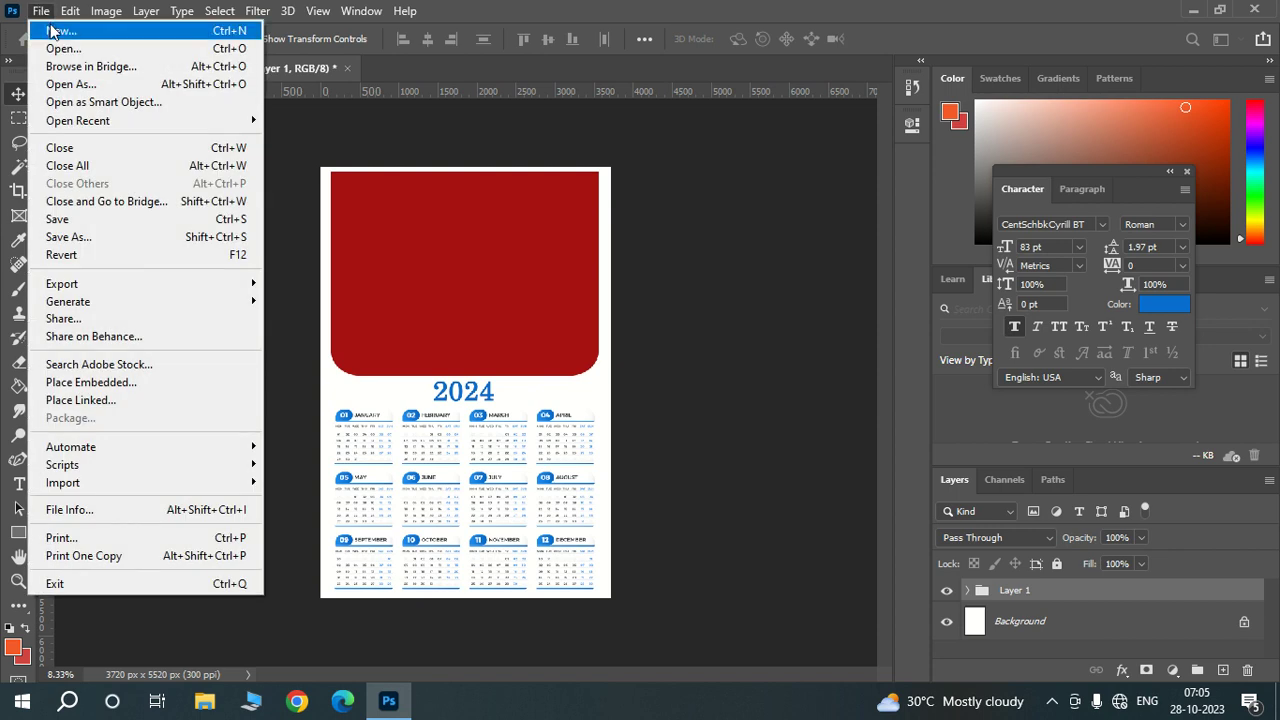
pyautogui.click(50, 30)
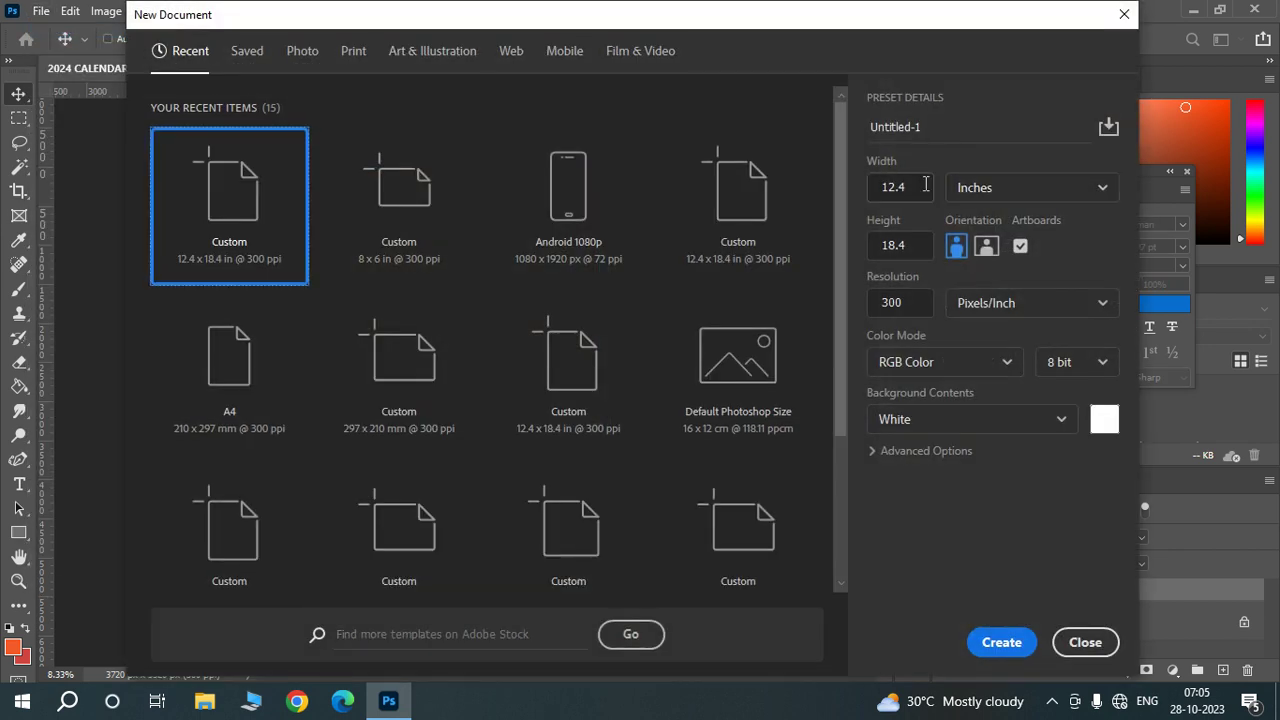
pyautogui.click(979, 196)
pyautogui.click(985, 258)
pyautogui.click(986, 195)
pyautogui.click(986, 257)
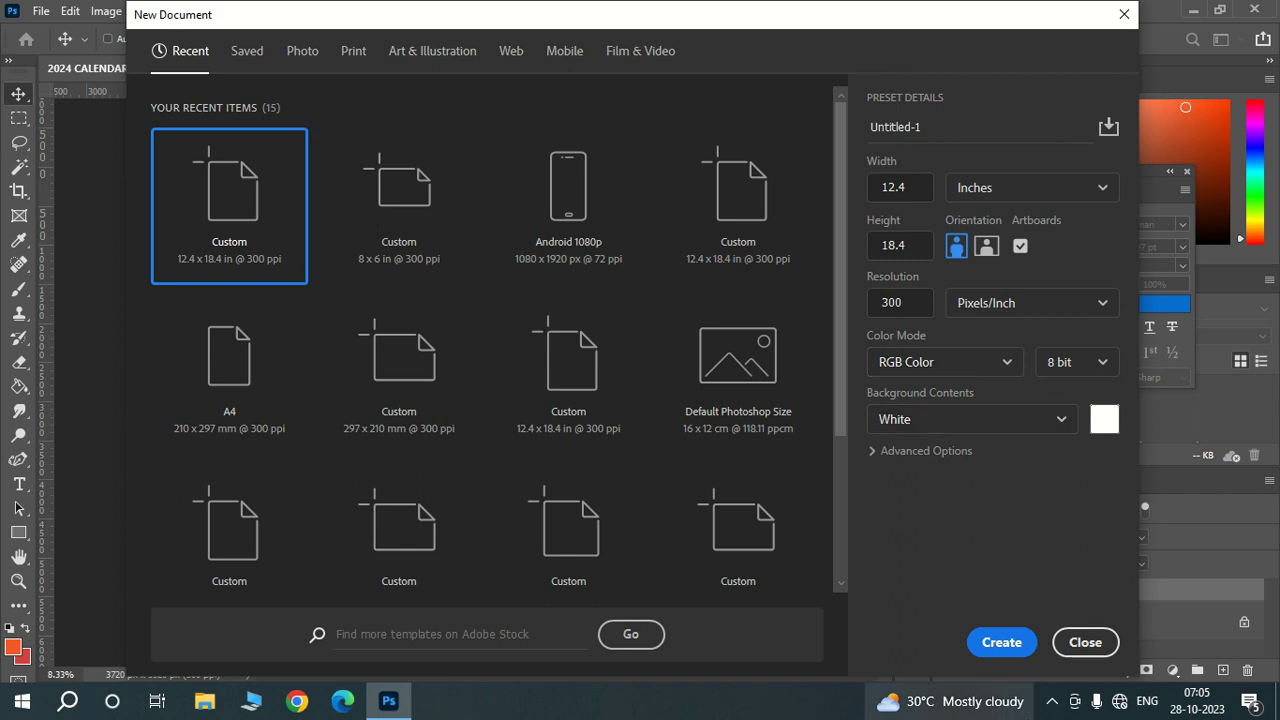
pyautogui.click(997, 645)
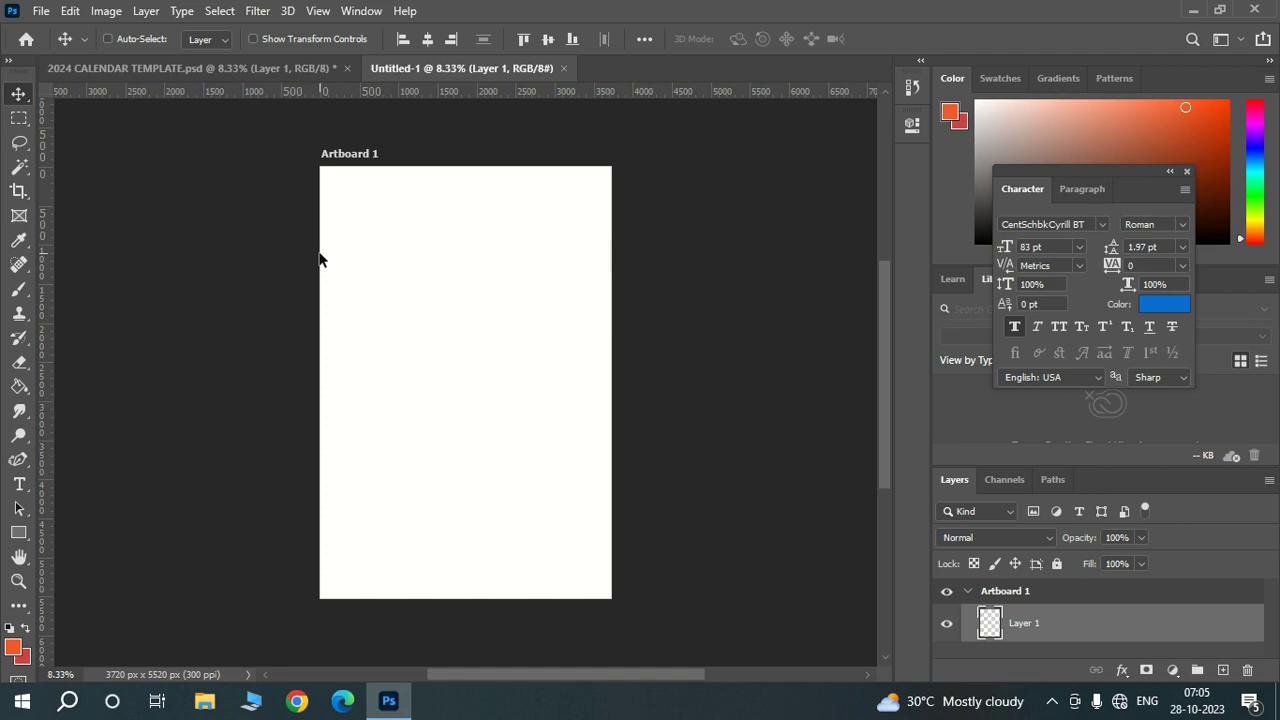
# Compare the blank document with the calendar template and close the blank document.
pyautogui.click(226, 66)
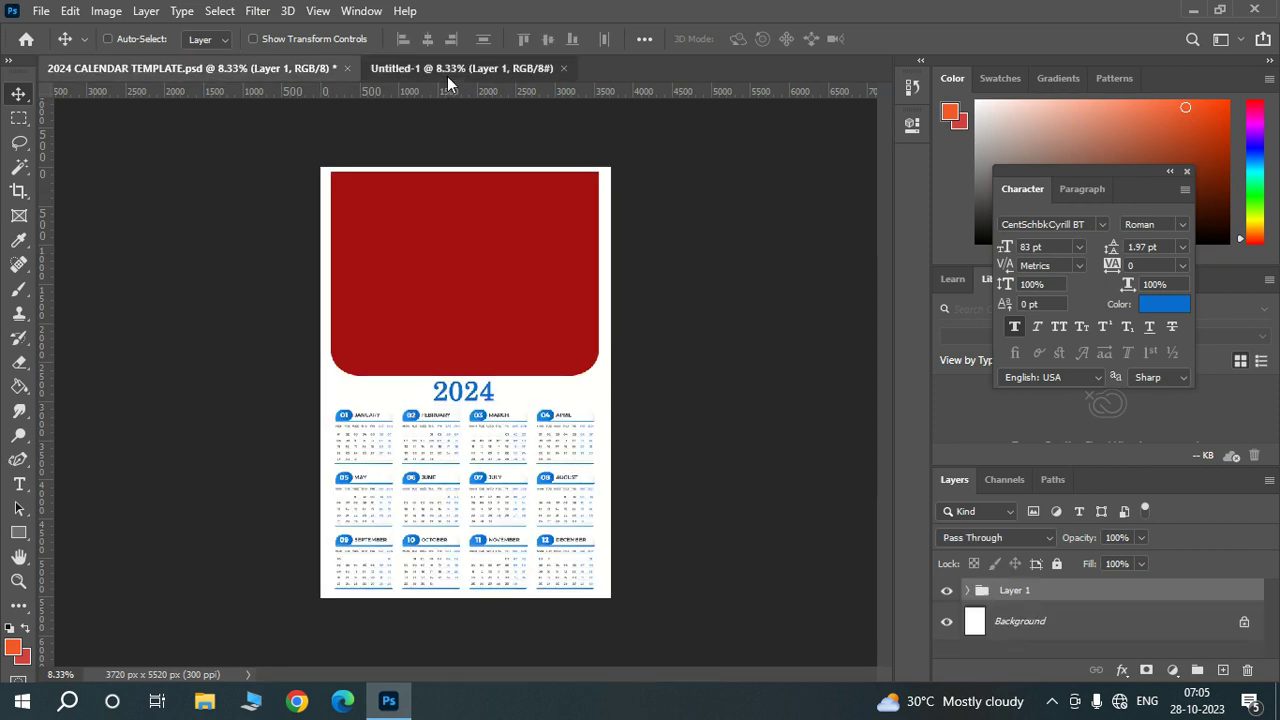
pyautogui.click(447, 70)
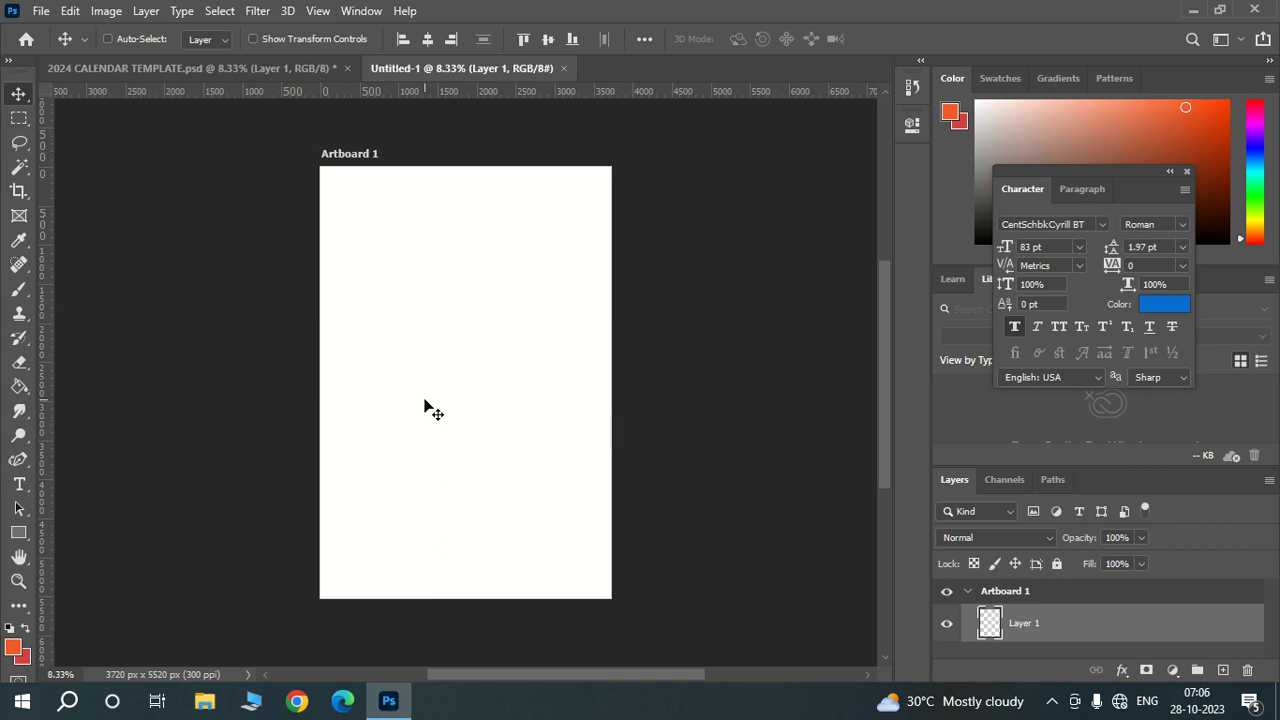
pyautogui.click(563, 68)
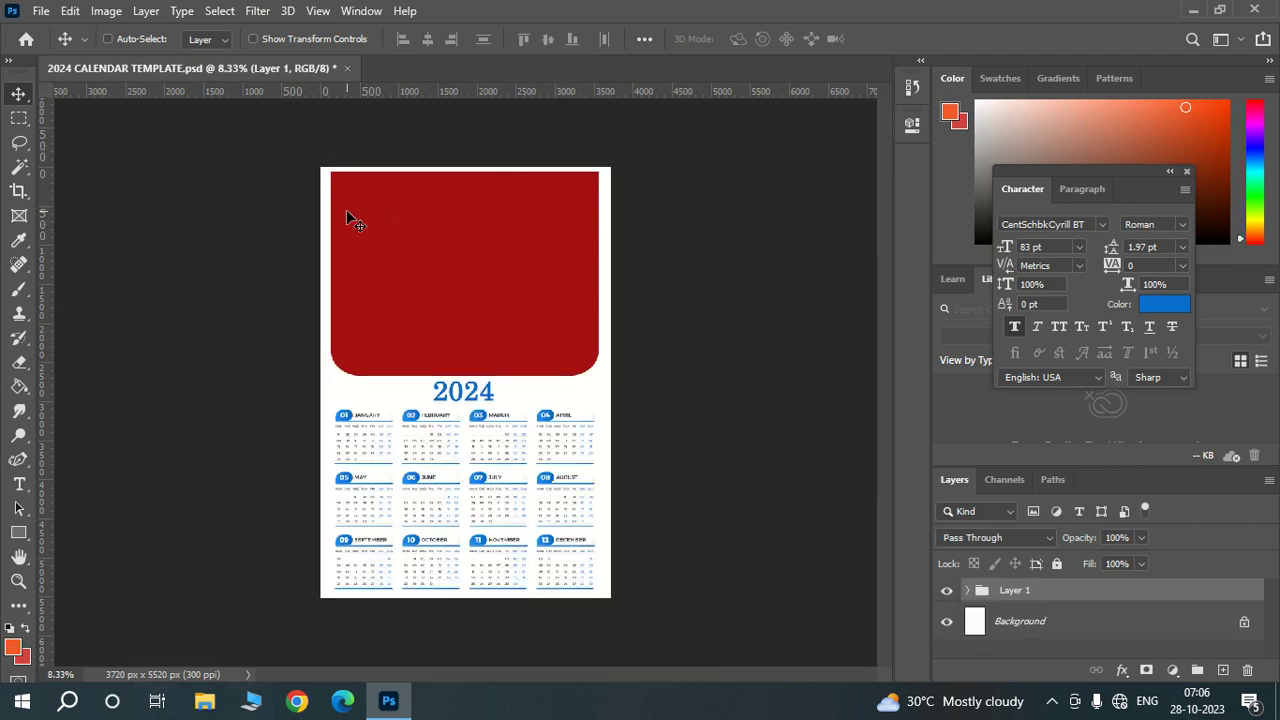
# Select the red photo placeholder, Layer 826, above the 2024 heading in the calendar template.
pyautogui.rightClick(430, 305)
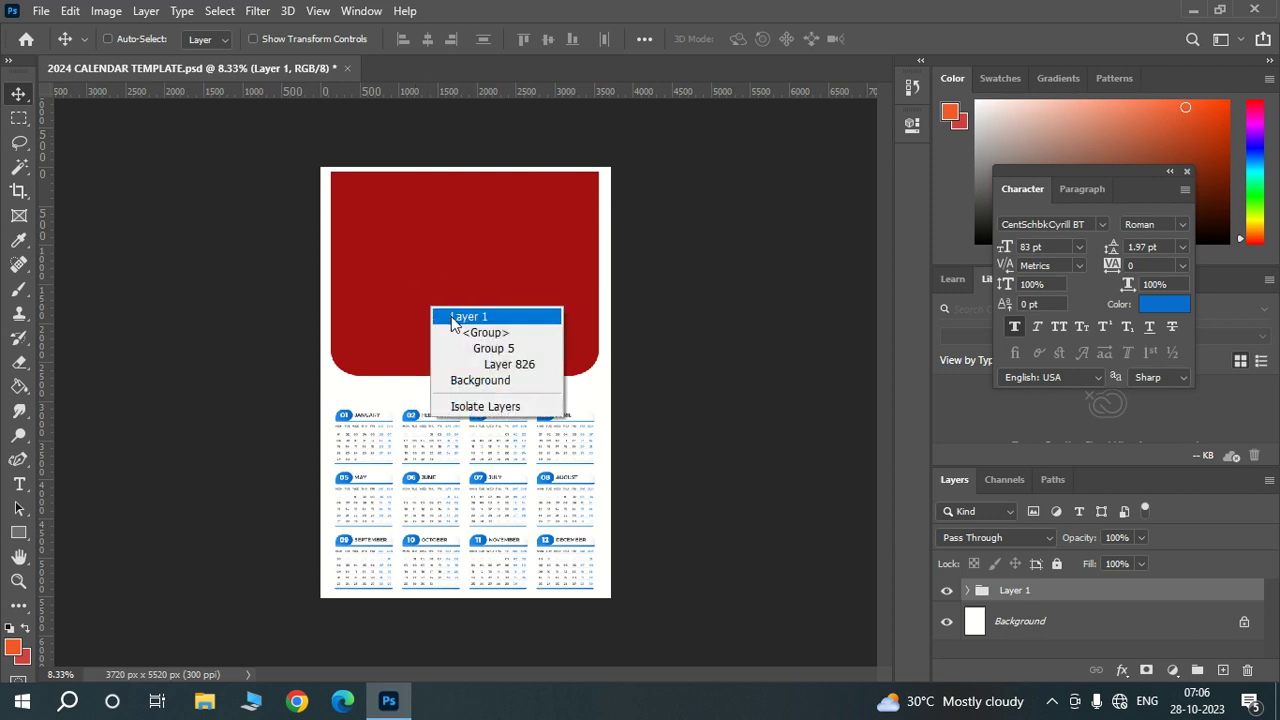
pyautogui.click(206, 302)
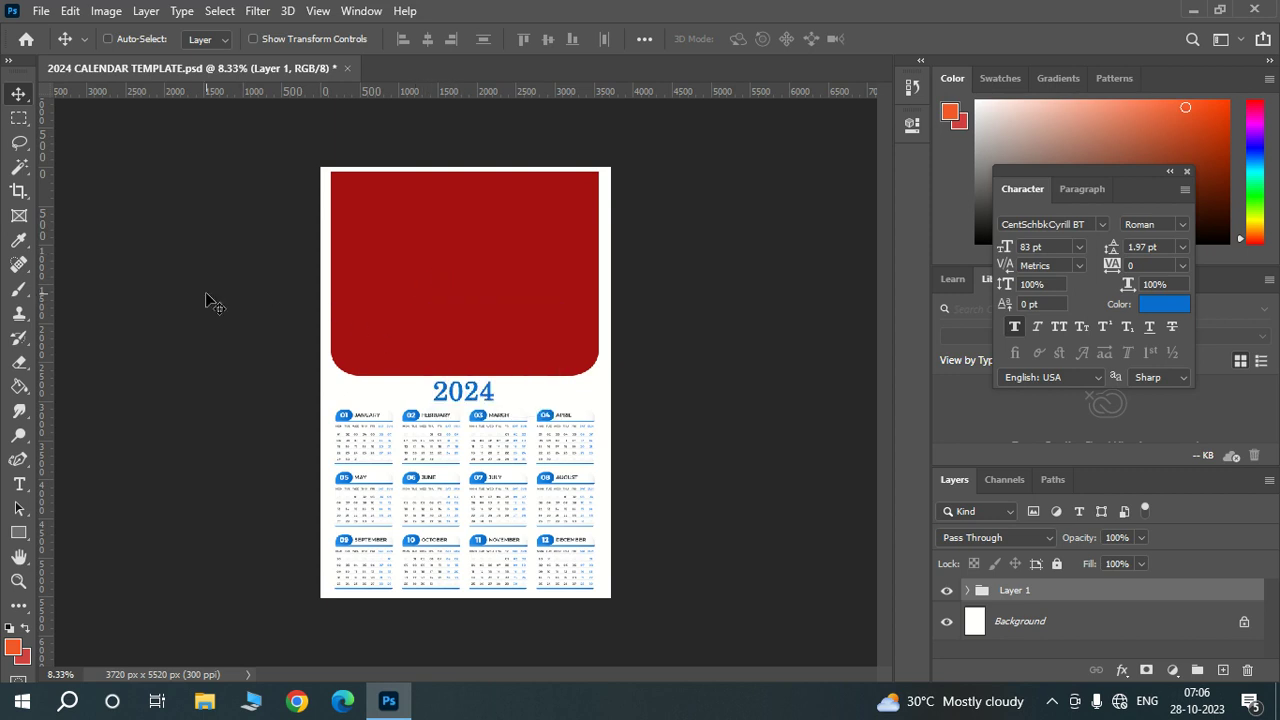
pyautogui.rightClick(409, 322)
pyautogui.click(468, 385)
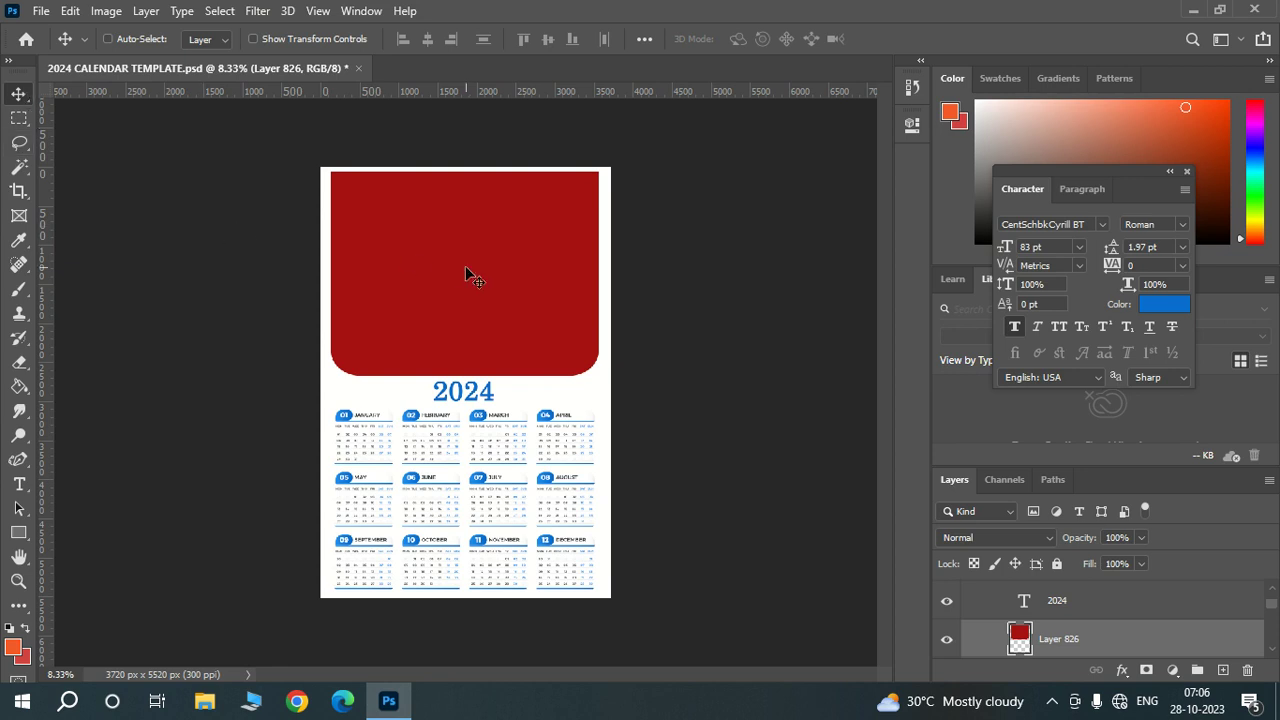
pyautogui.hotkey('ctrl', '+')
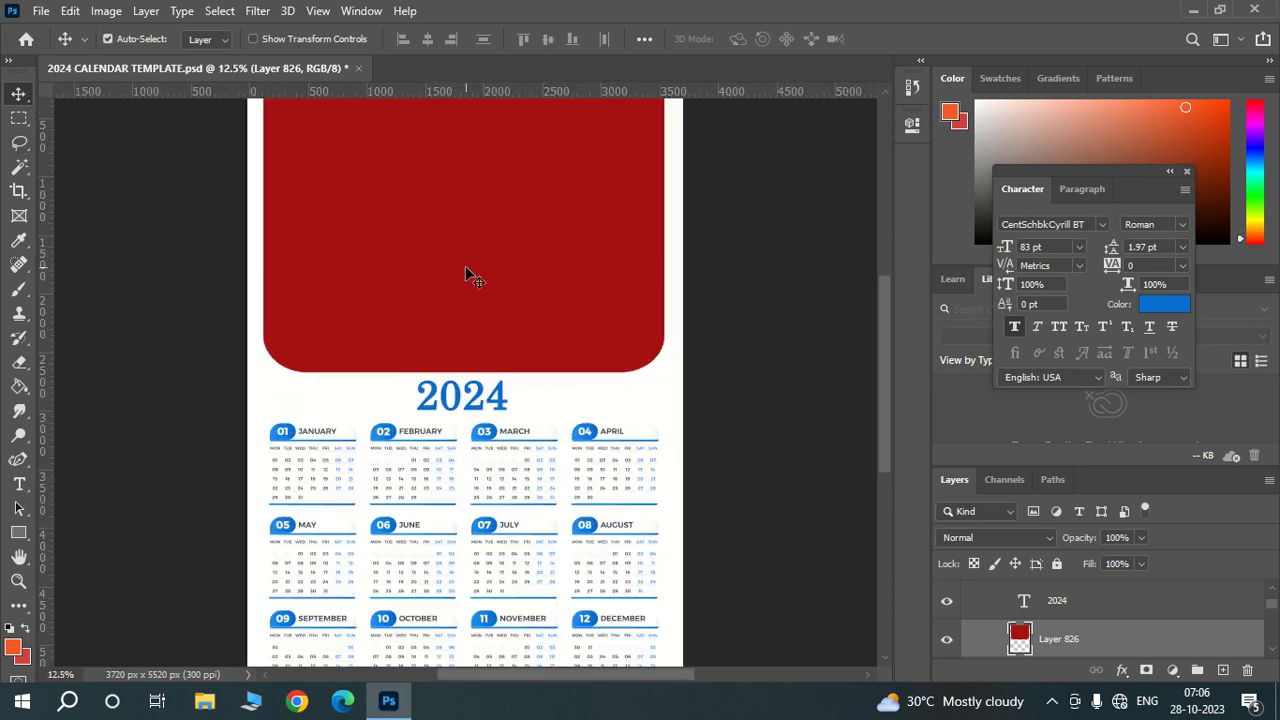
pyautogui.moveTo(463, 243); pyautogui.dragTo(450, 327)
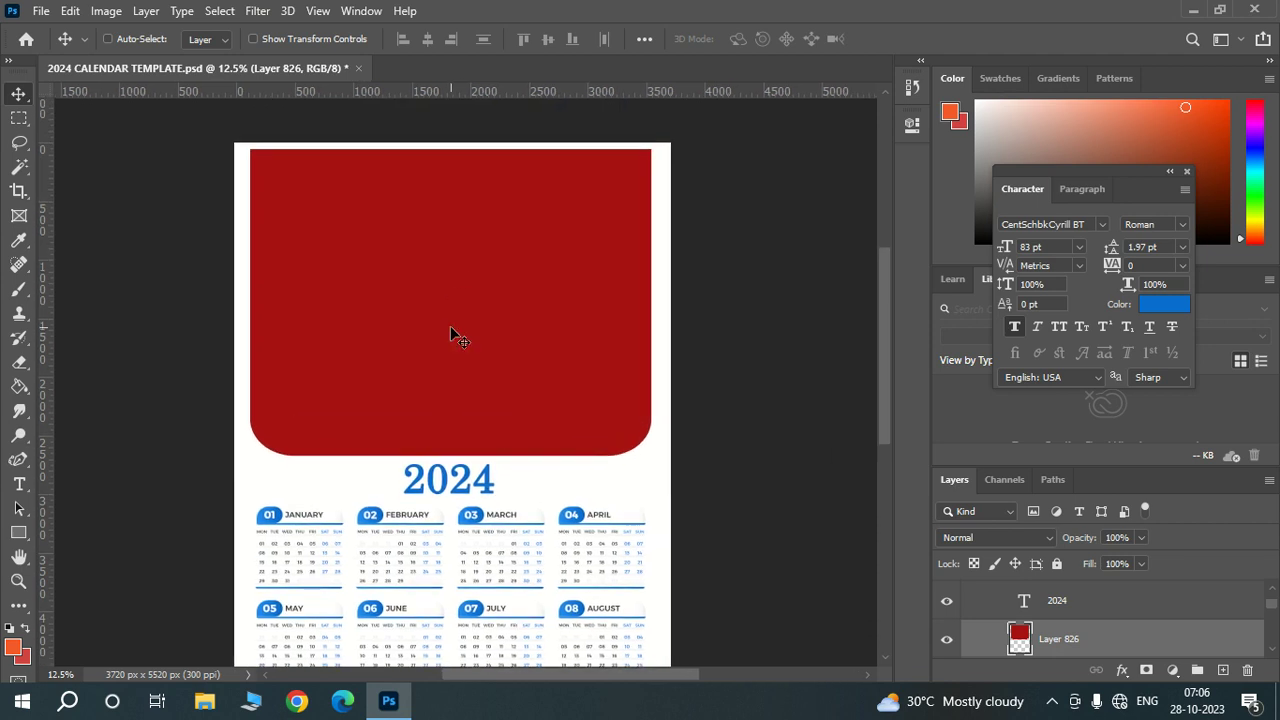
pyautogui.rightClick(450, 326)
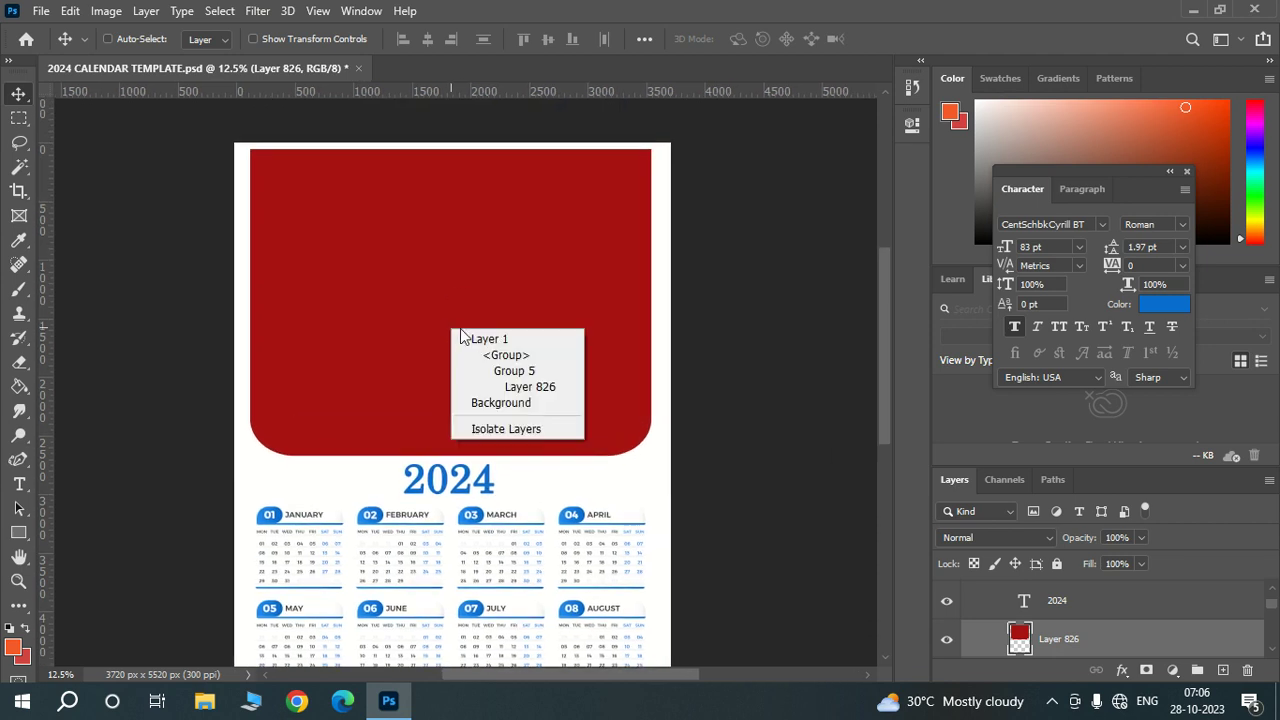
pyautogui.click(422, 305)
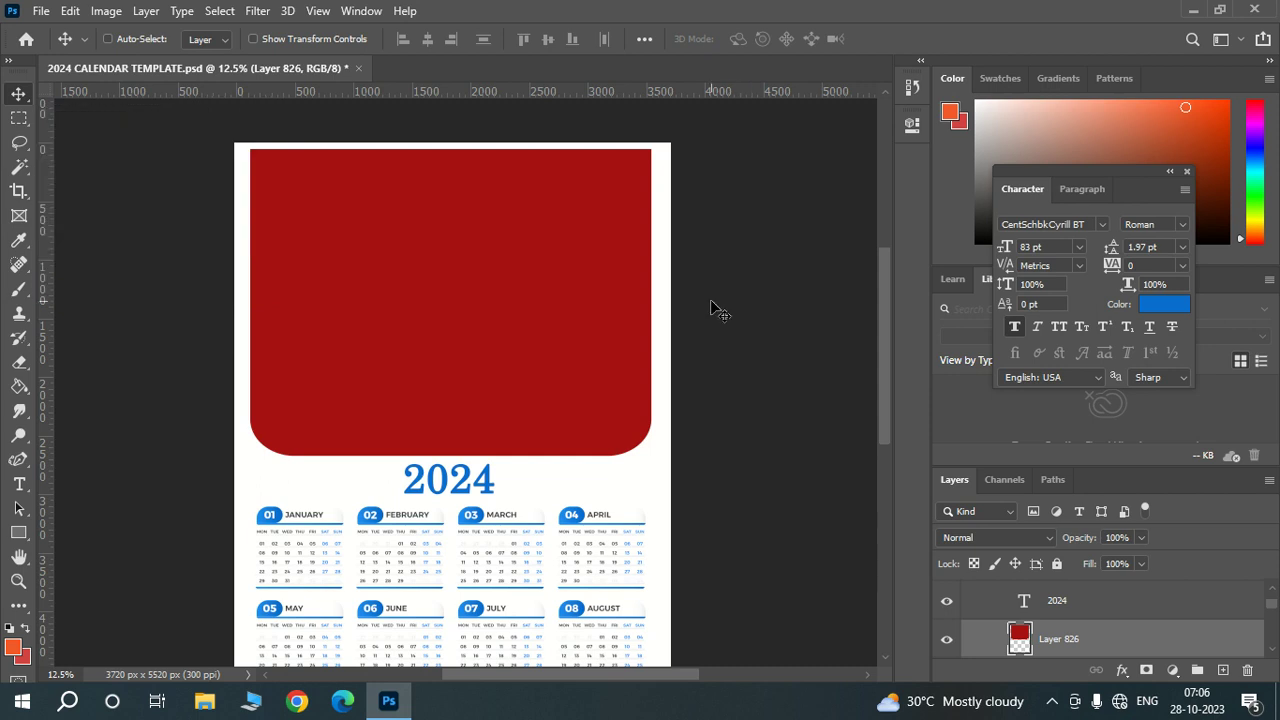
pyautogui.rightClick(428, 238)
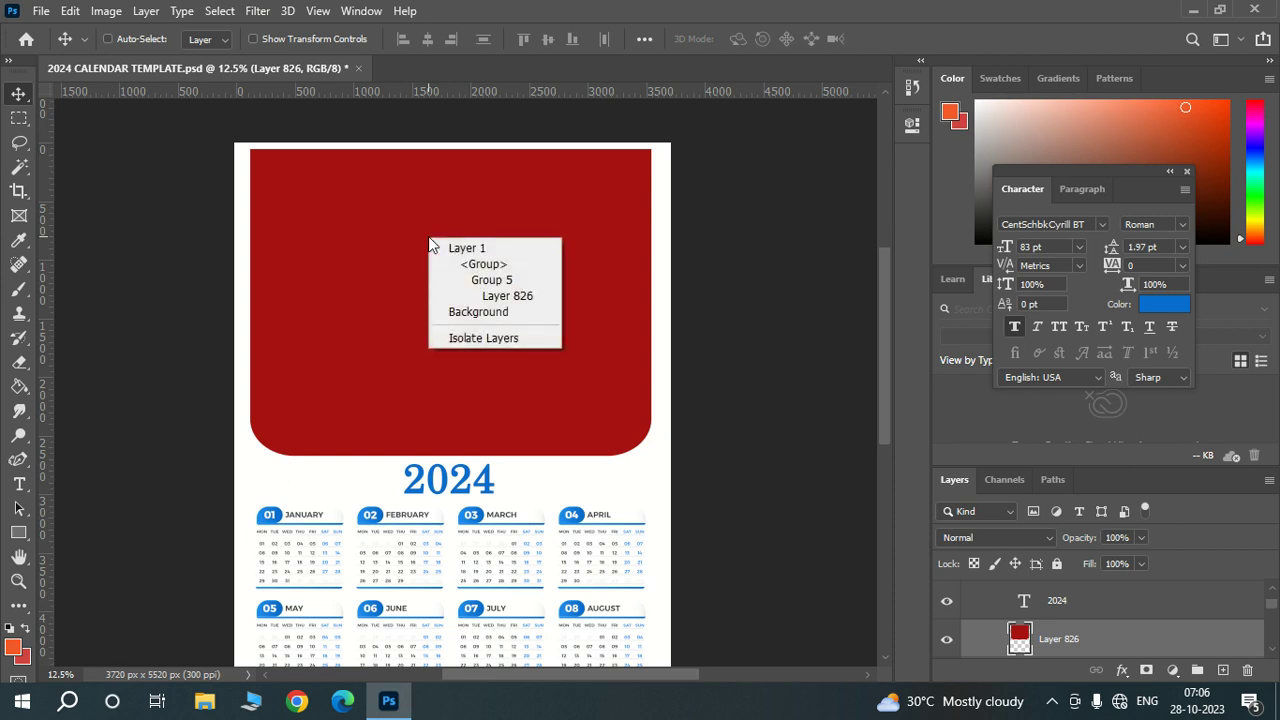
pyautogui.click(514, 298)
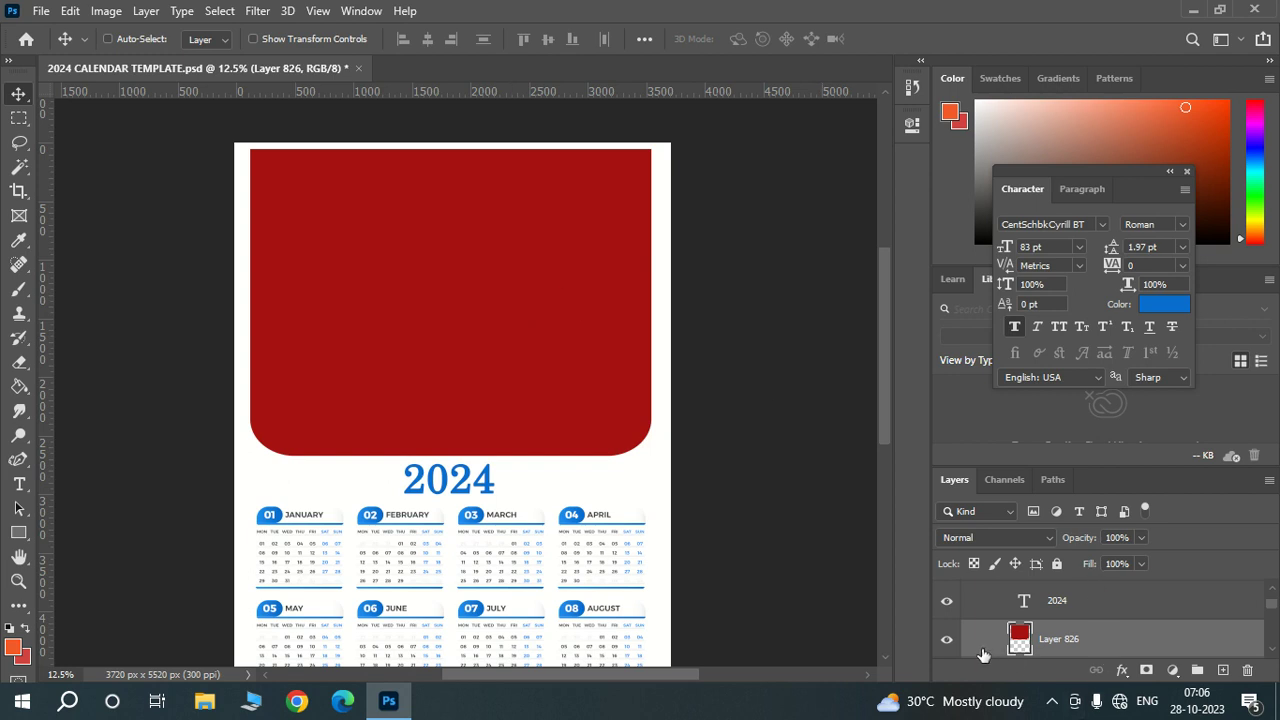
# Toggle the red placeholder's visibility to identify it and examine the 2024 text layer and the layers around it.
pyautogui.click(946, 640)
pyautogui.click(946, 640)
pyautogui.click(948, 641)
pyautogui.click(948, 641)
pyautogui.click(1068, 603)
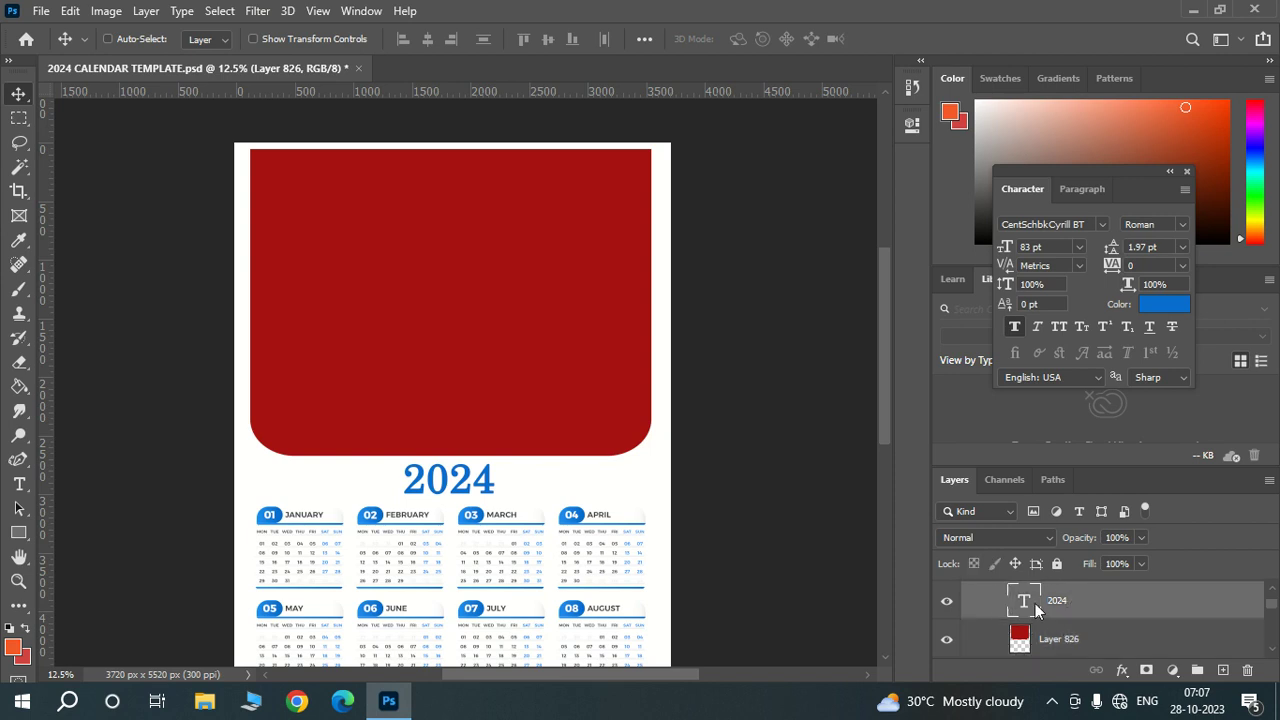
pyautogui.click(1060, 645)
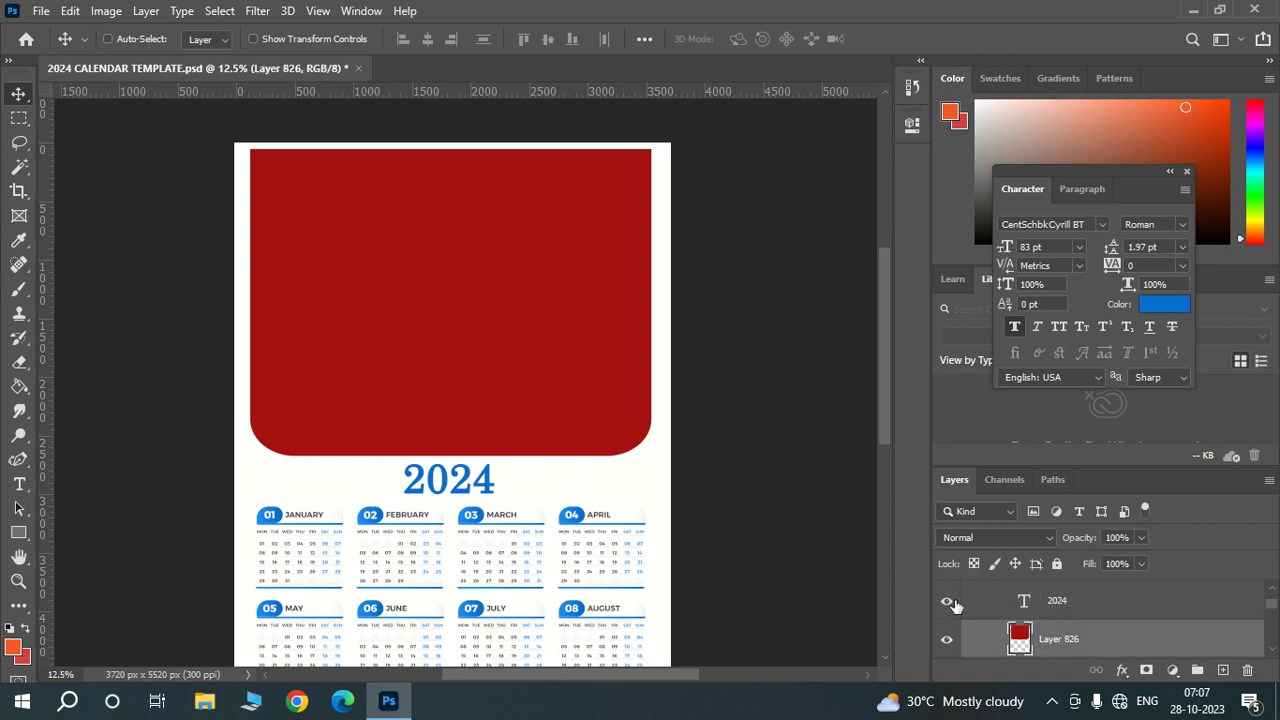
pyautogui.click(1056, 603)
pyautogui.scroll(2, 1056, 605)
pyautogui.scroll(-4, 1058, 610)
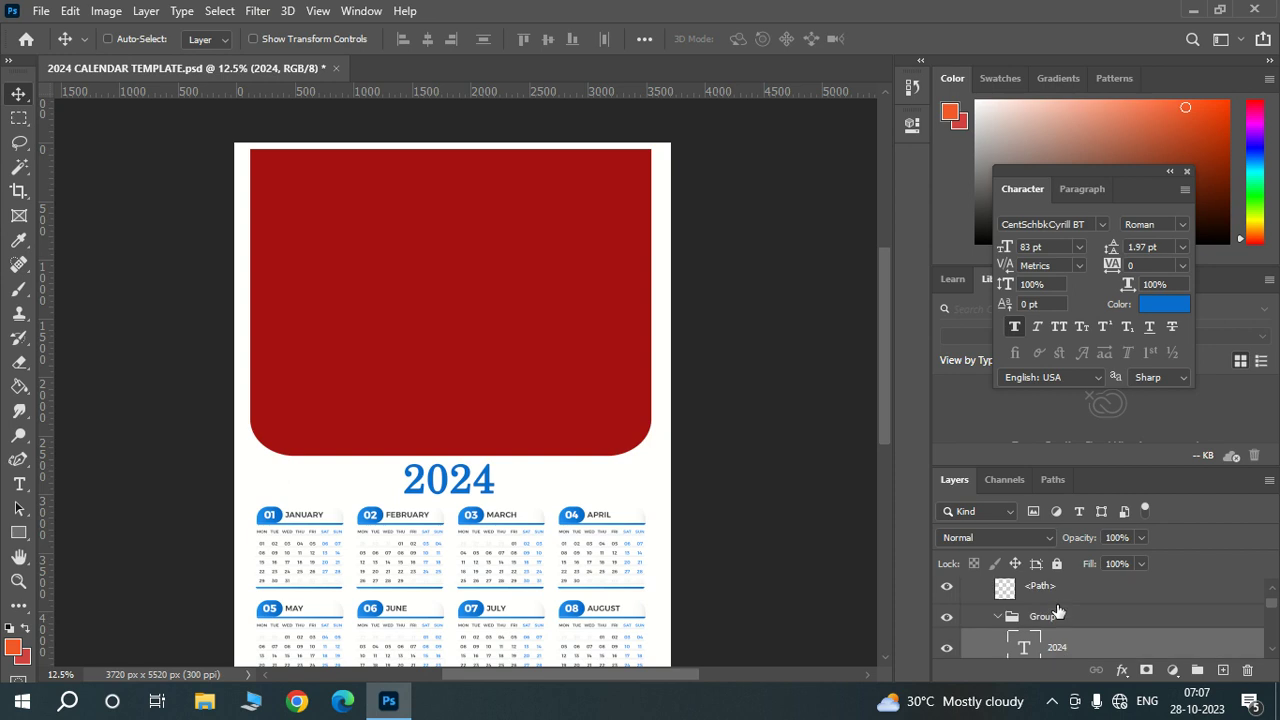
pyautogui.scroll(-6, 1058, 612)
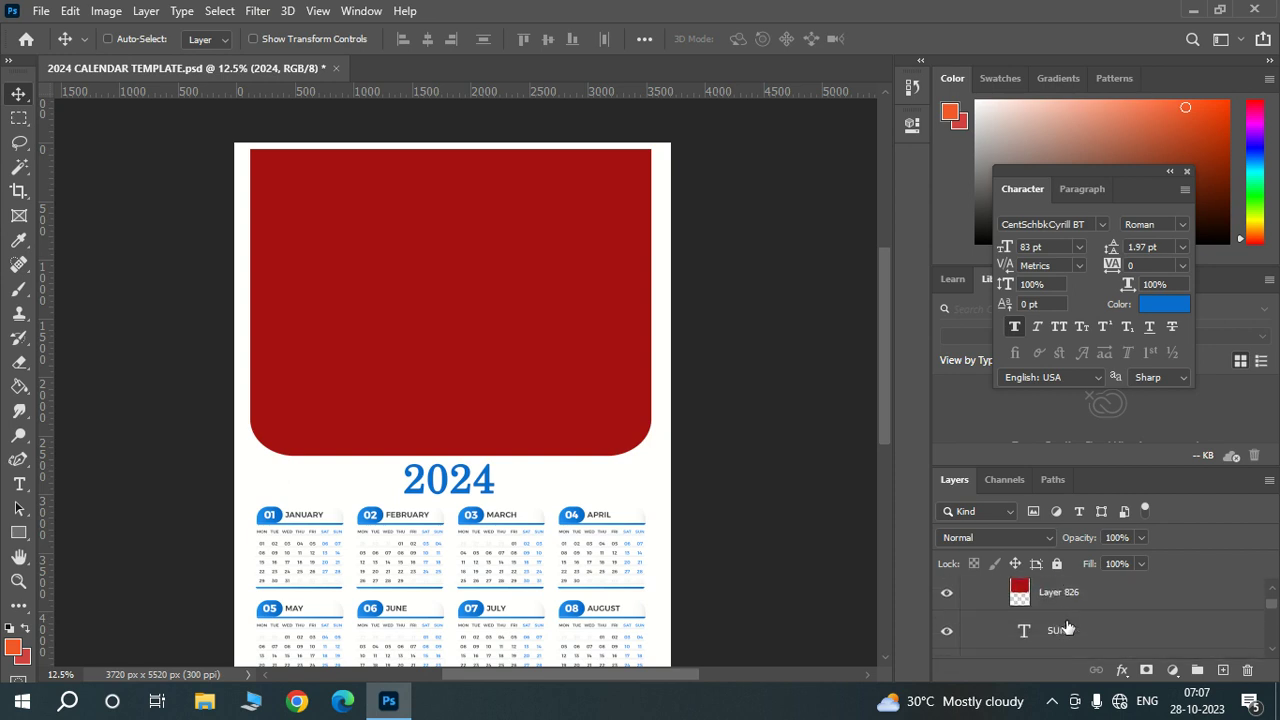
pyautogui.scroll(1, 1062, 618)
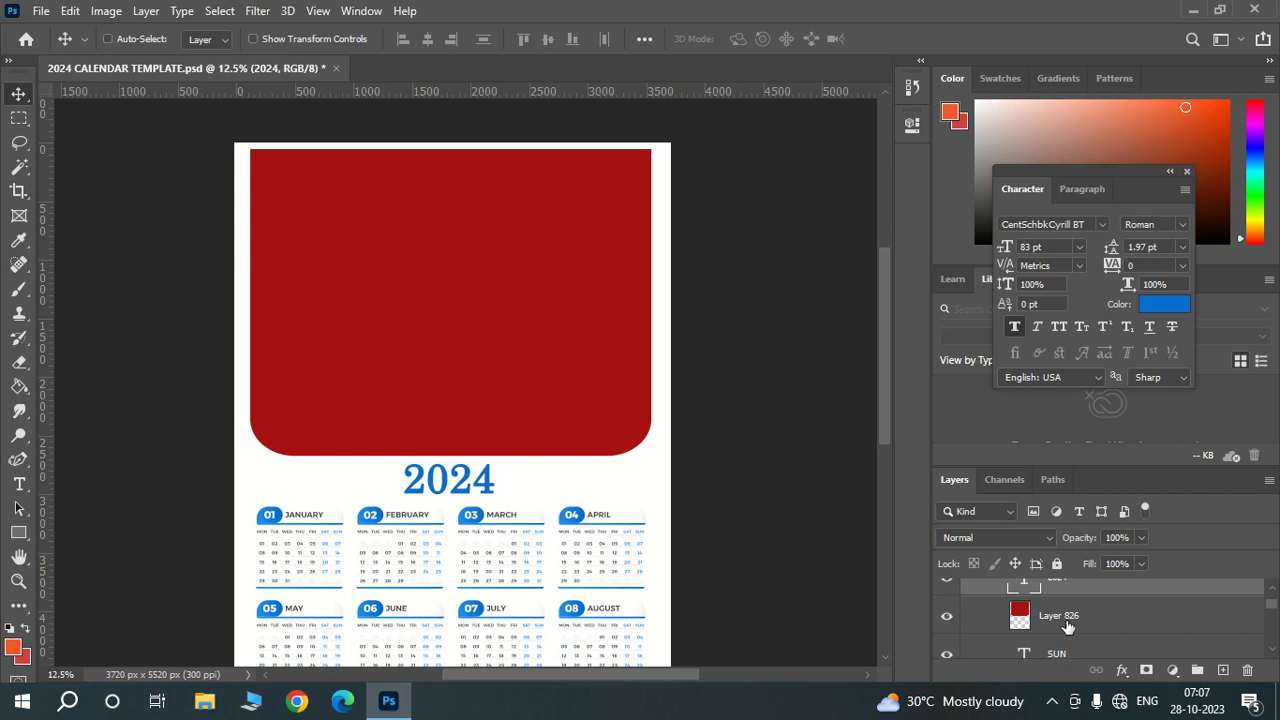
# Reselect the red placeholder, Layer 826, and check it by hiding and showing it again.
pyautogui.rightClick(488, 322)
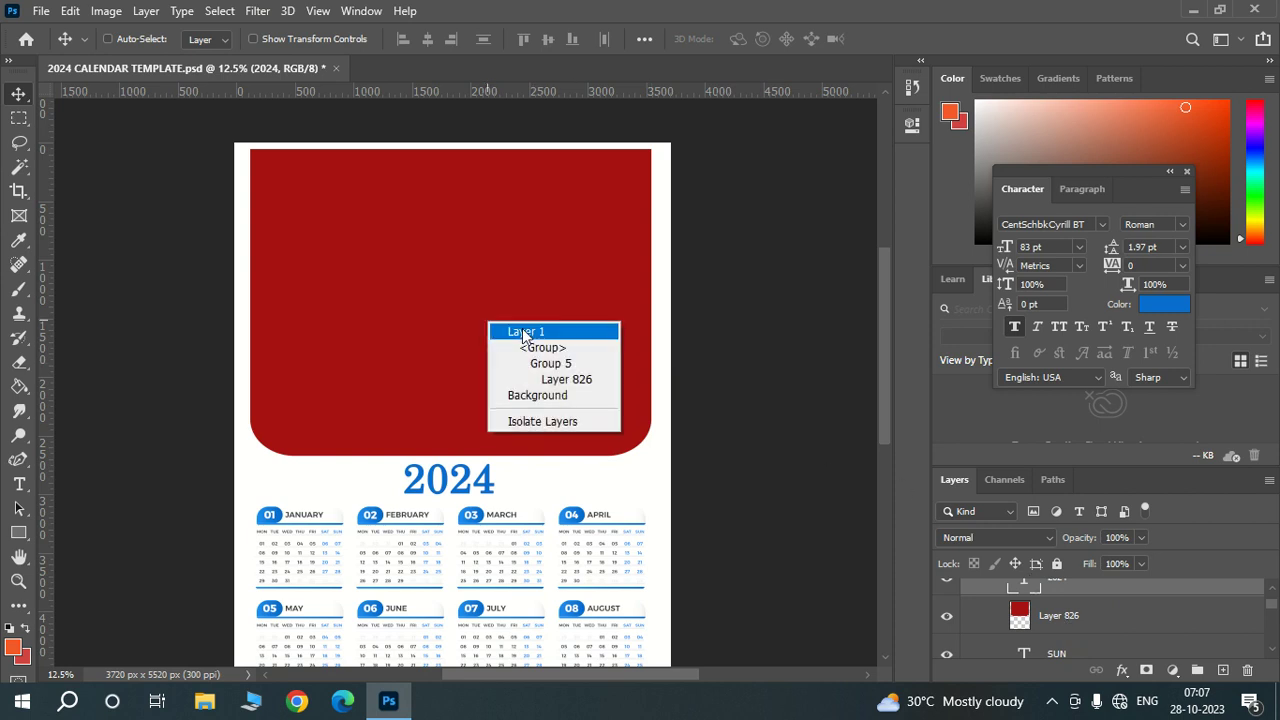
pyautogui.click(600, 382)
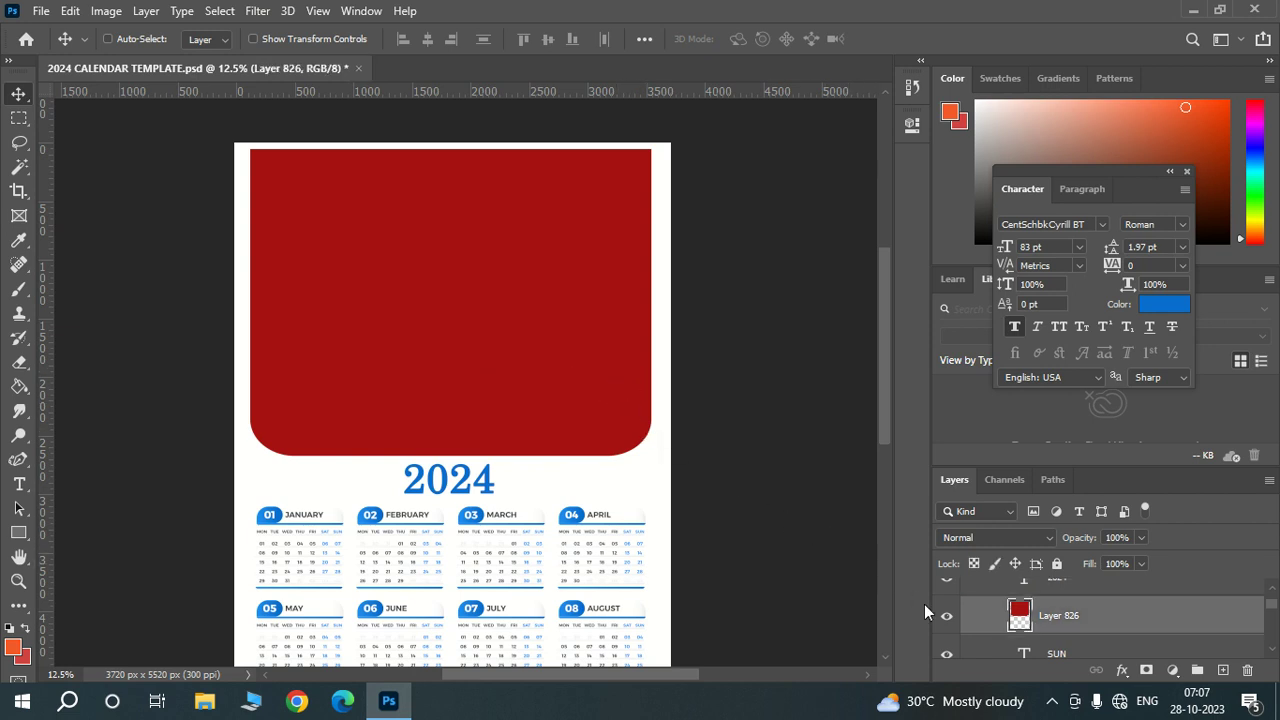
pyautogui.click(946, 616)
pyautogui.click(946, 617)
pyautogui.click(40, 12)
pyautogui.click(55, 48)
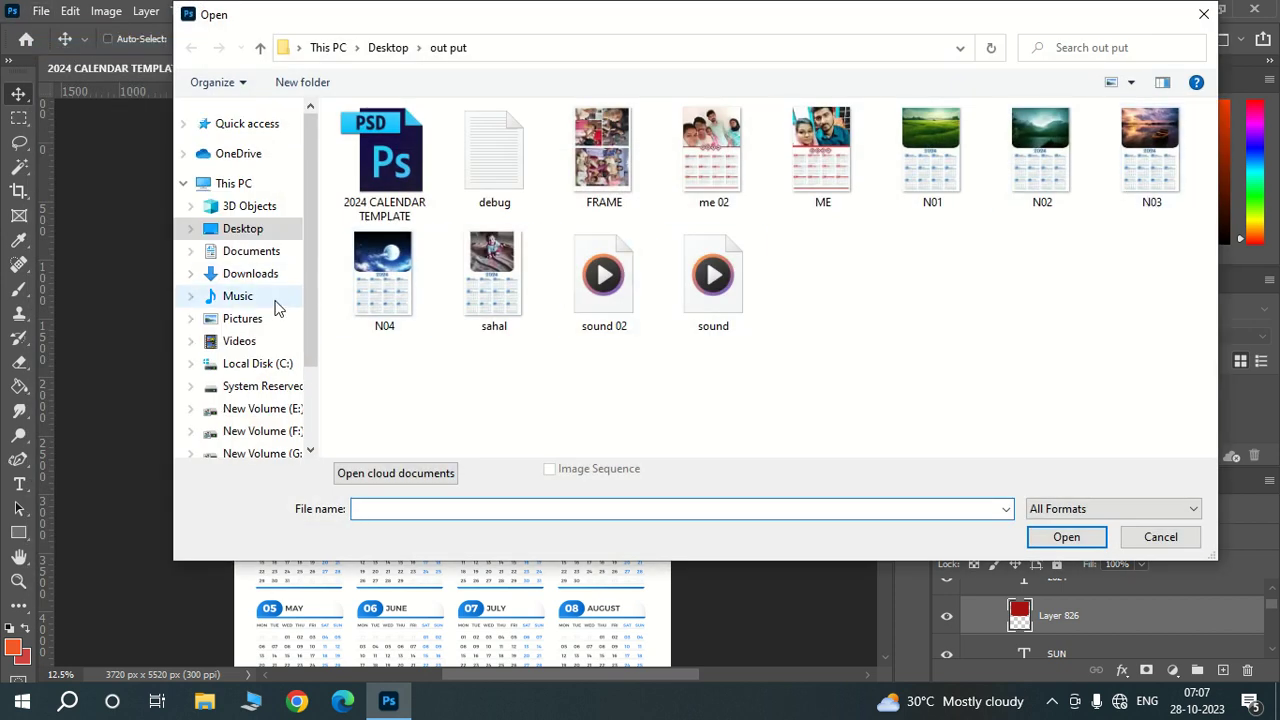
pyautogui.click(251, 276)
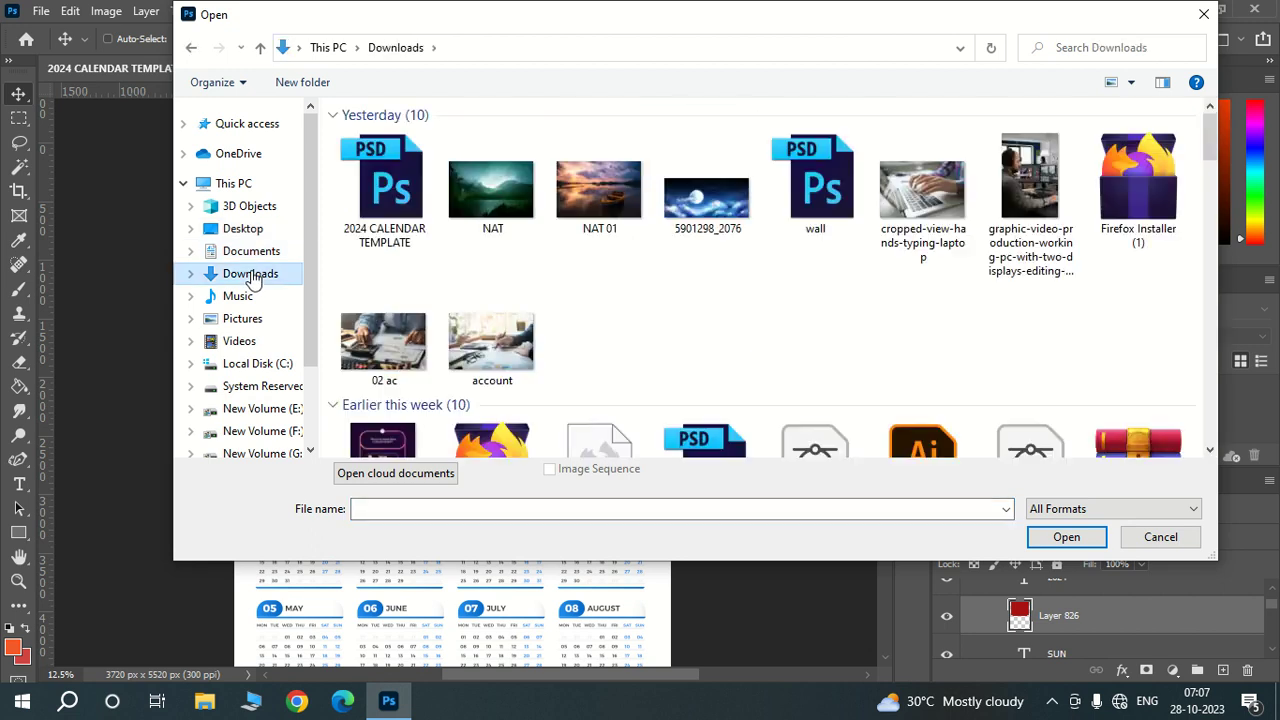
pyautogui.click(1203, 14)
# Open the sunset boat photo NAT 01 from the Downloads folder.
pyautogui.click(41, 10)
pyautogui.click(55, 45)
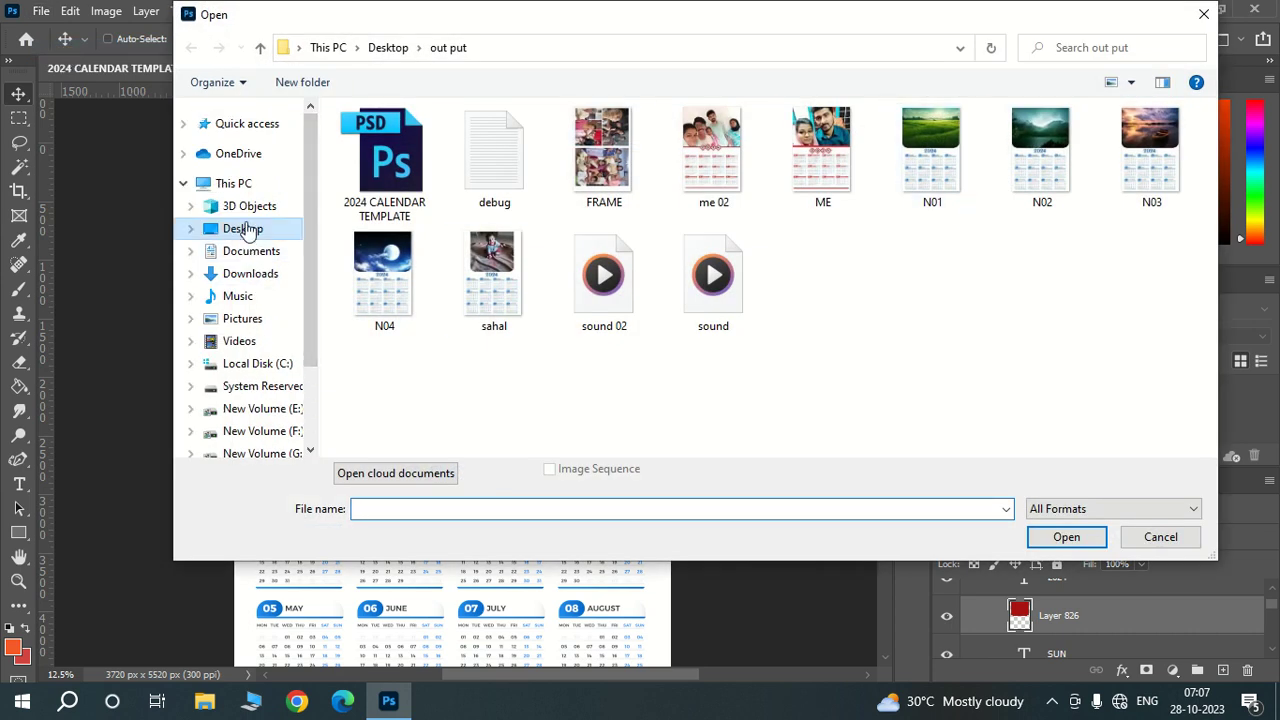
pyautogui.click(250, 273)
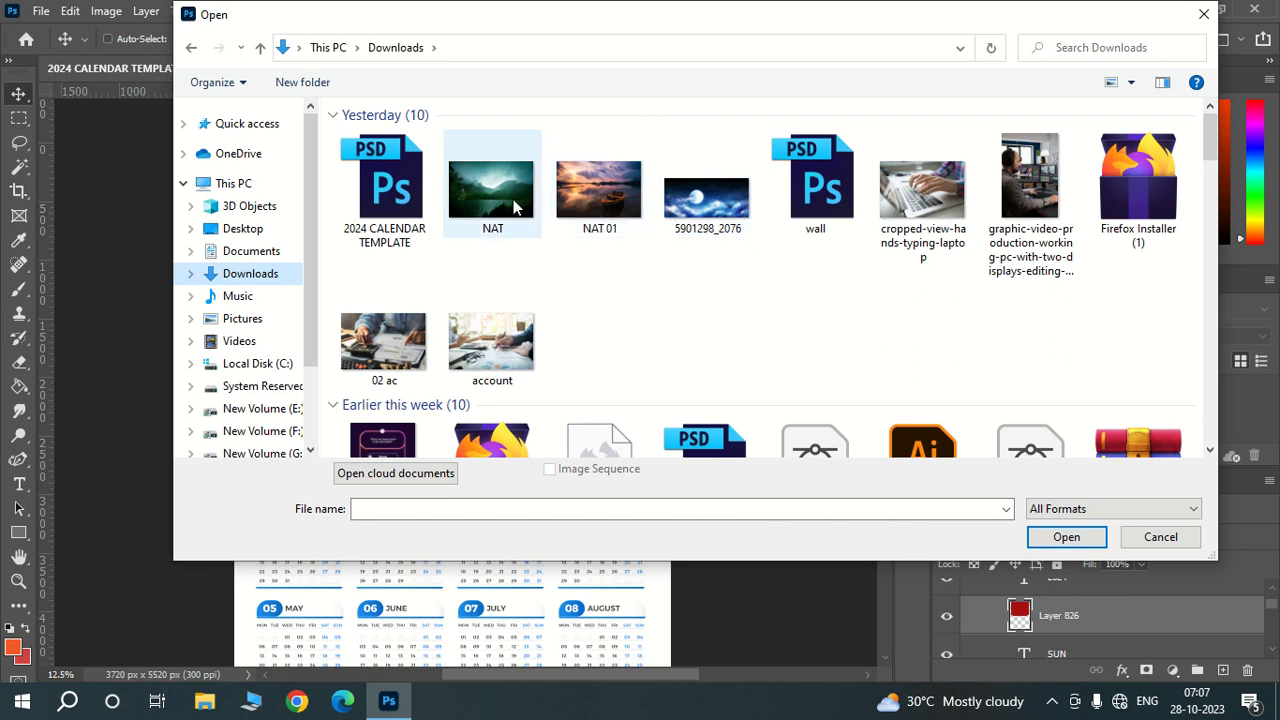
pyautogui.doubleClick(590, 190)
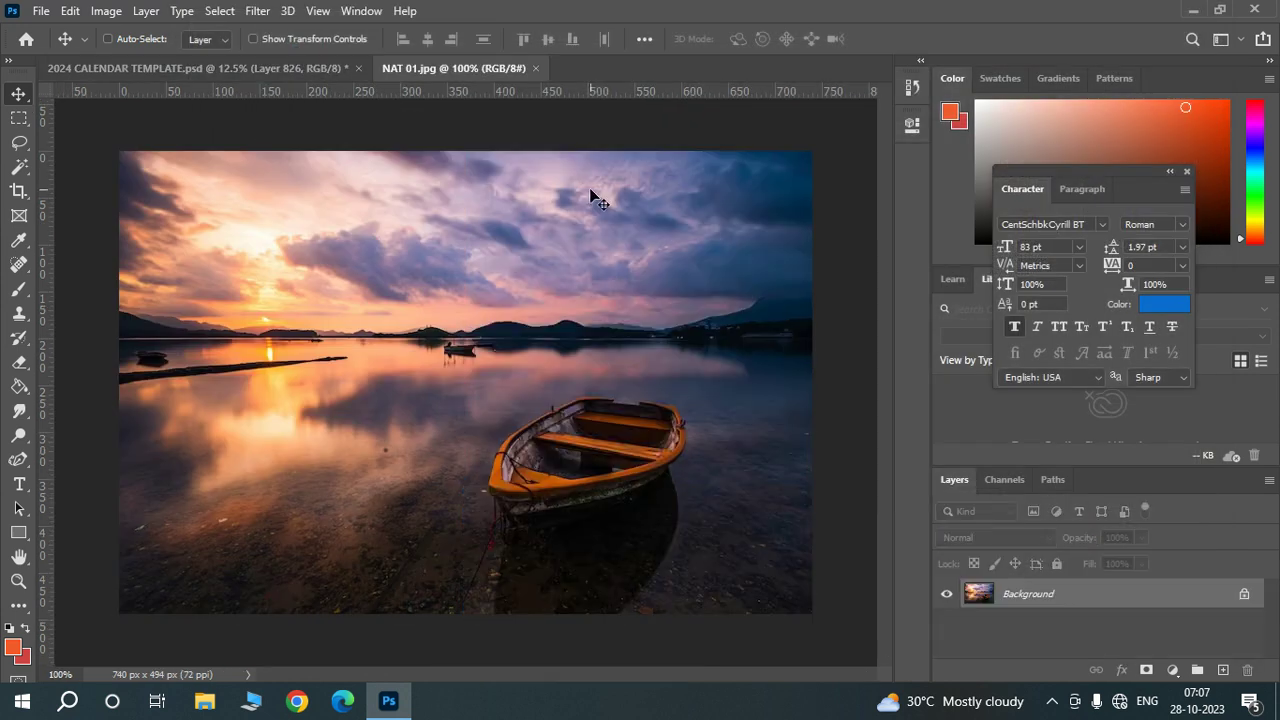
# Unlock the photo's background into a regular layer and select the entire image.
pyautogui.click(1244, 595)
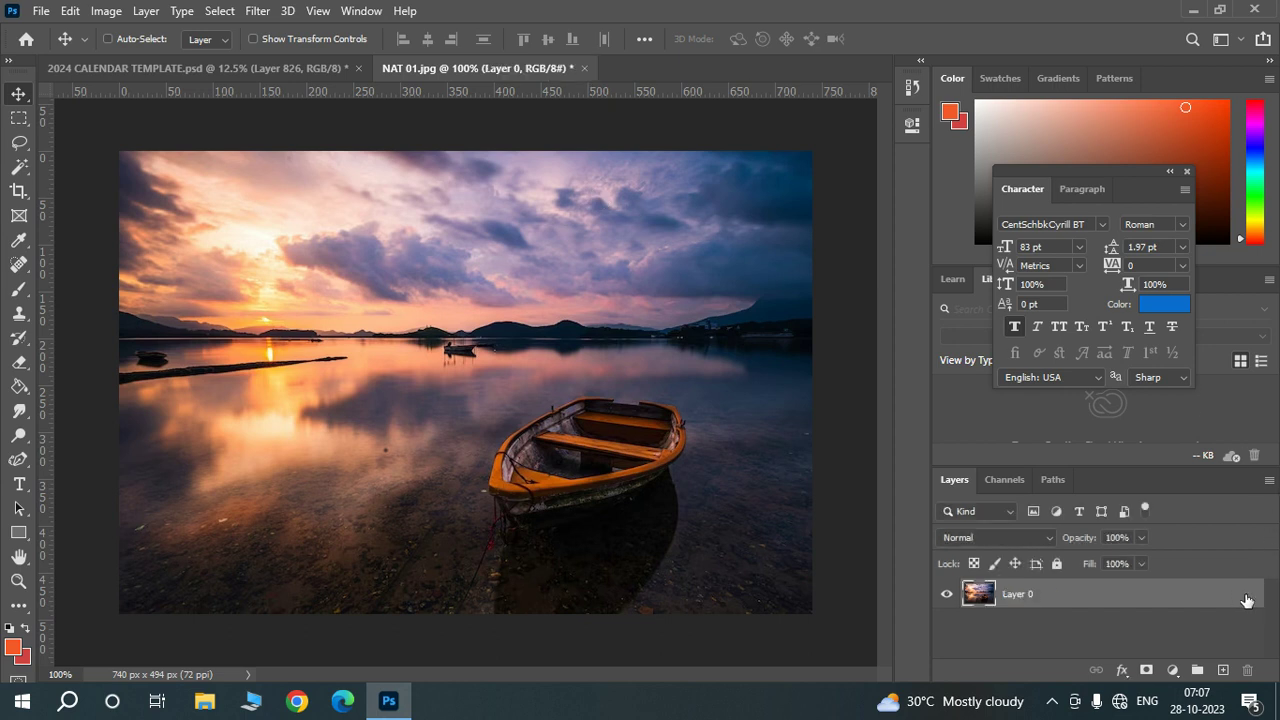
pyautogui.hotkey('ctrl', 'z')
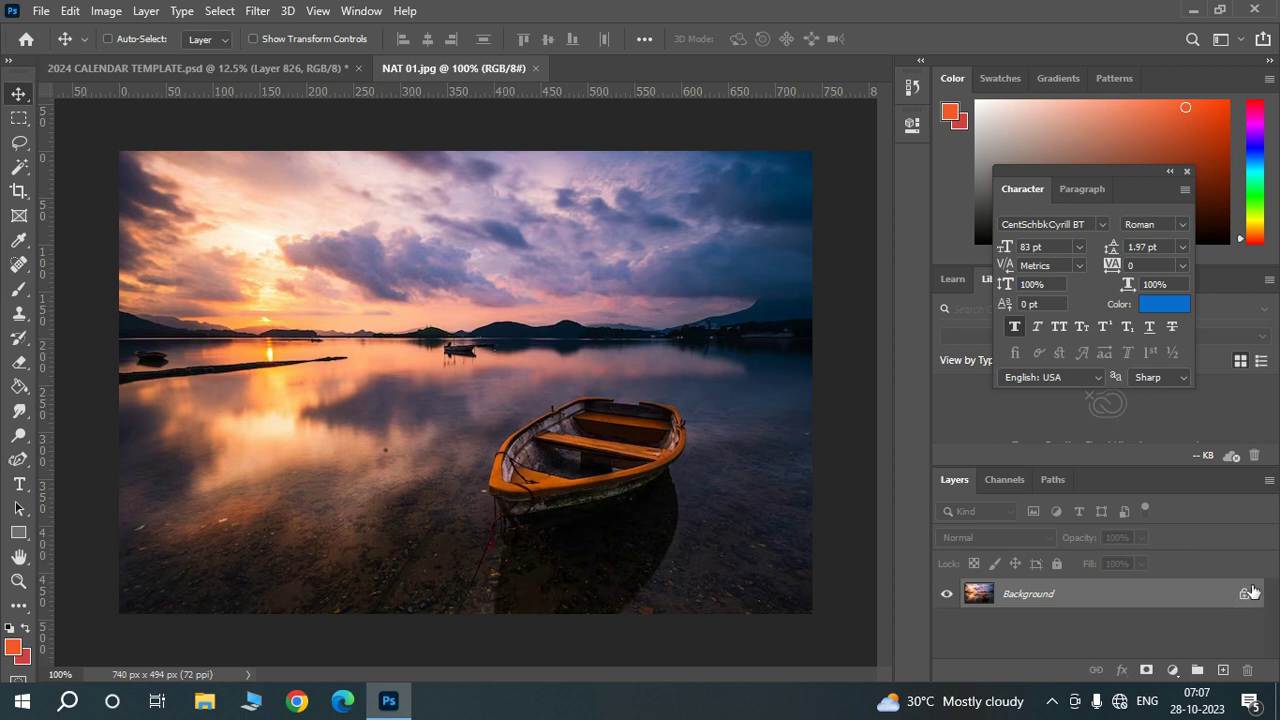
pyautogui.click(1245, 594)
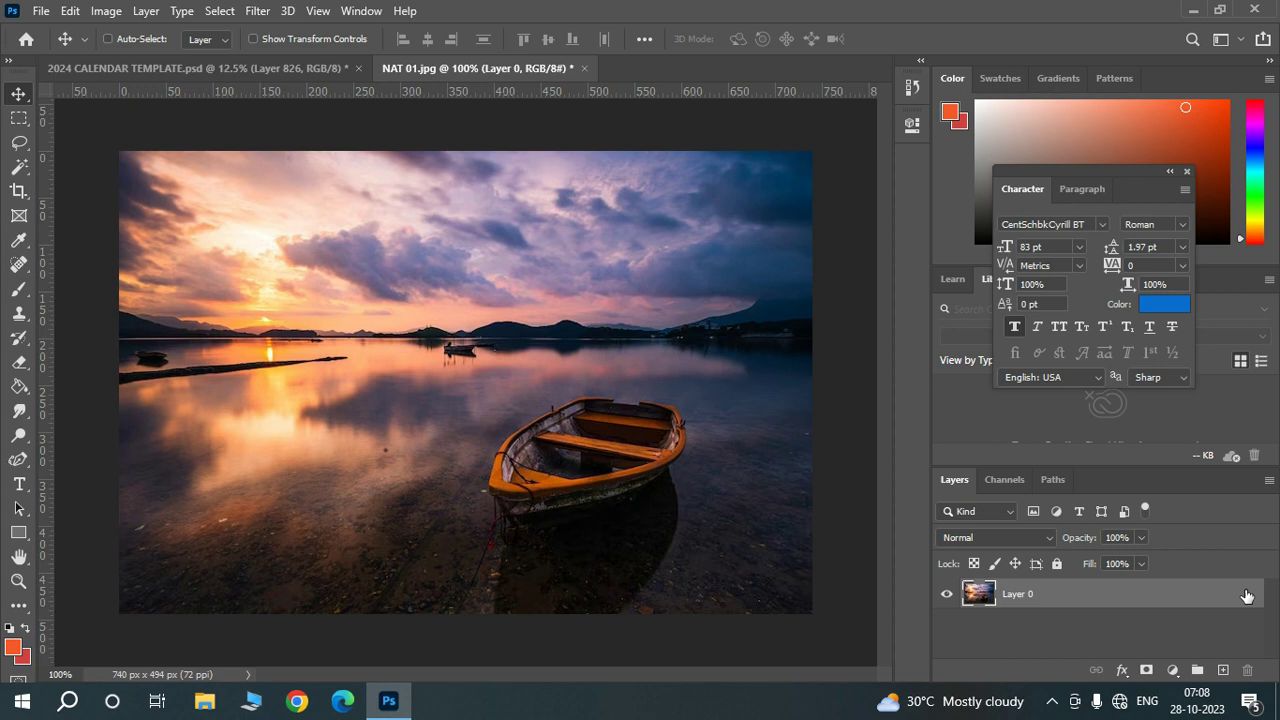
pyautogui.hotkey('ctrl', 'a')
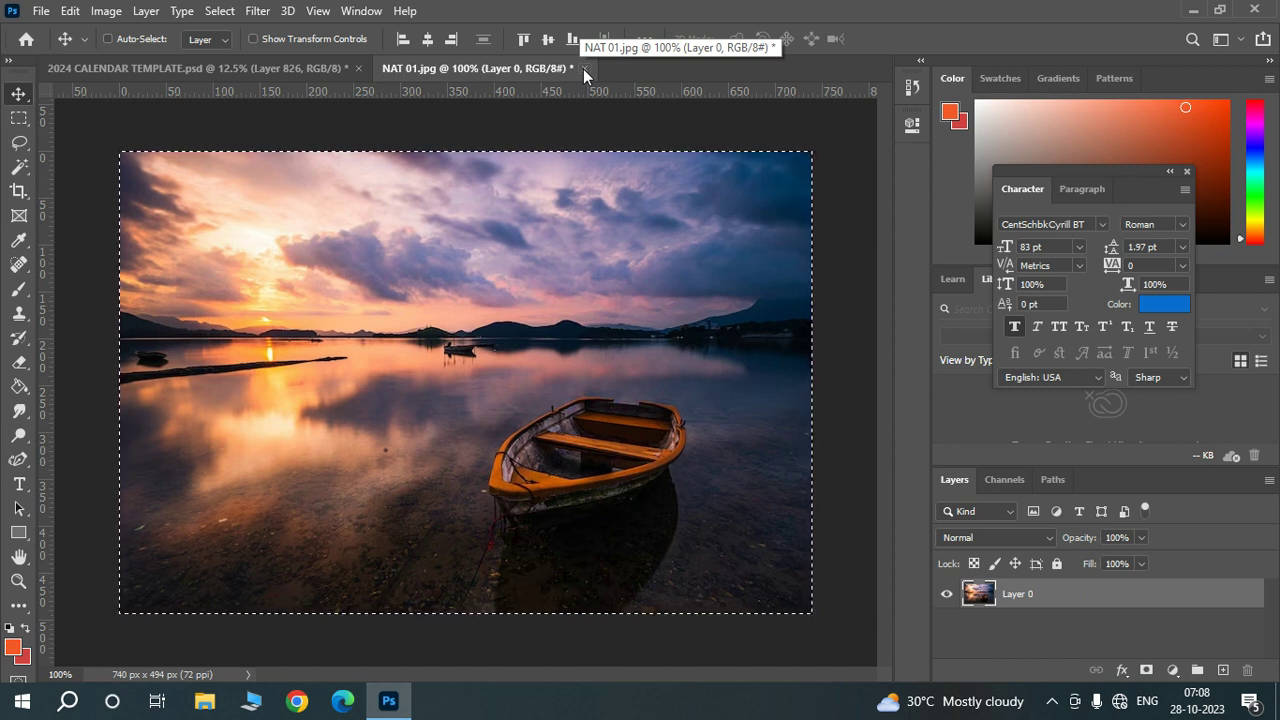
# Close the NAT 01 photo document without saving its changes and return to the calendar template.
pyautogui.click(288, 68)
pyautogui.click(450, 67)
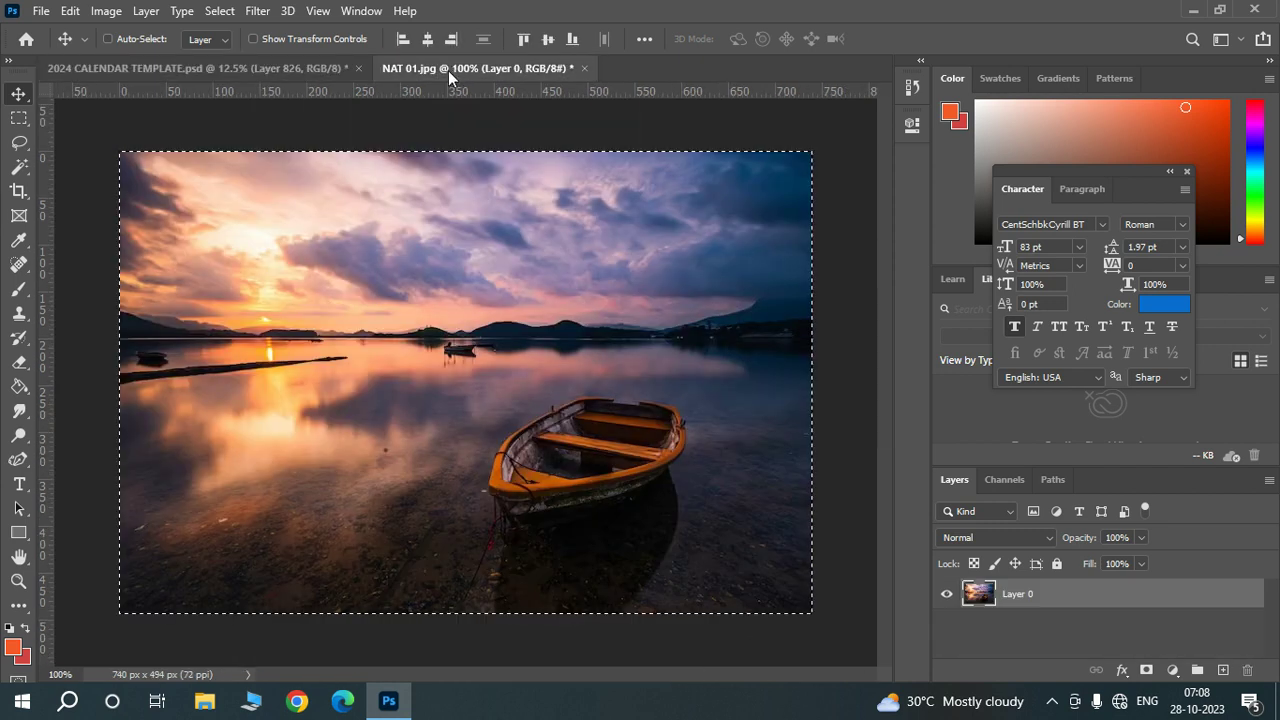
pyautogui.click(585, 68)
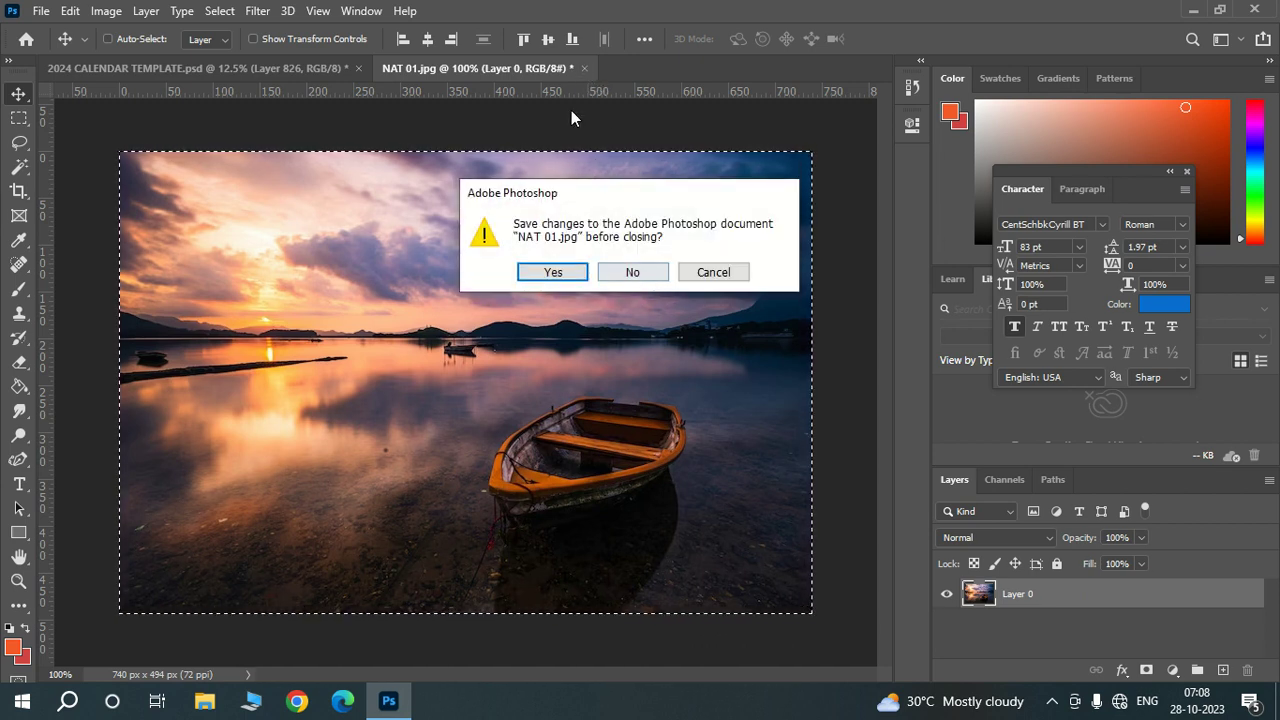
pyautogui.click(632, 272)
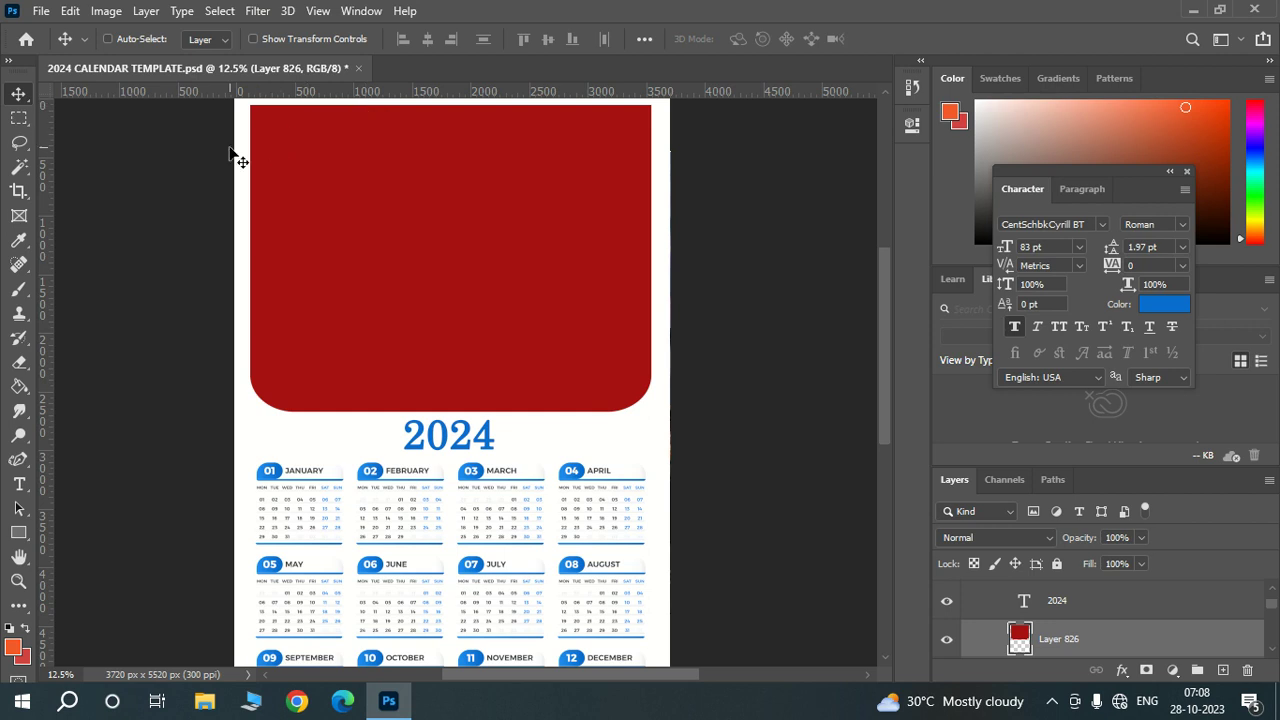
# Select the red placeholder area on Layer 826 with the Magic Wand tool.
pyautogui.click(14, 172)
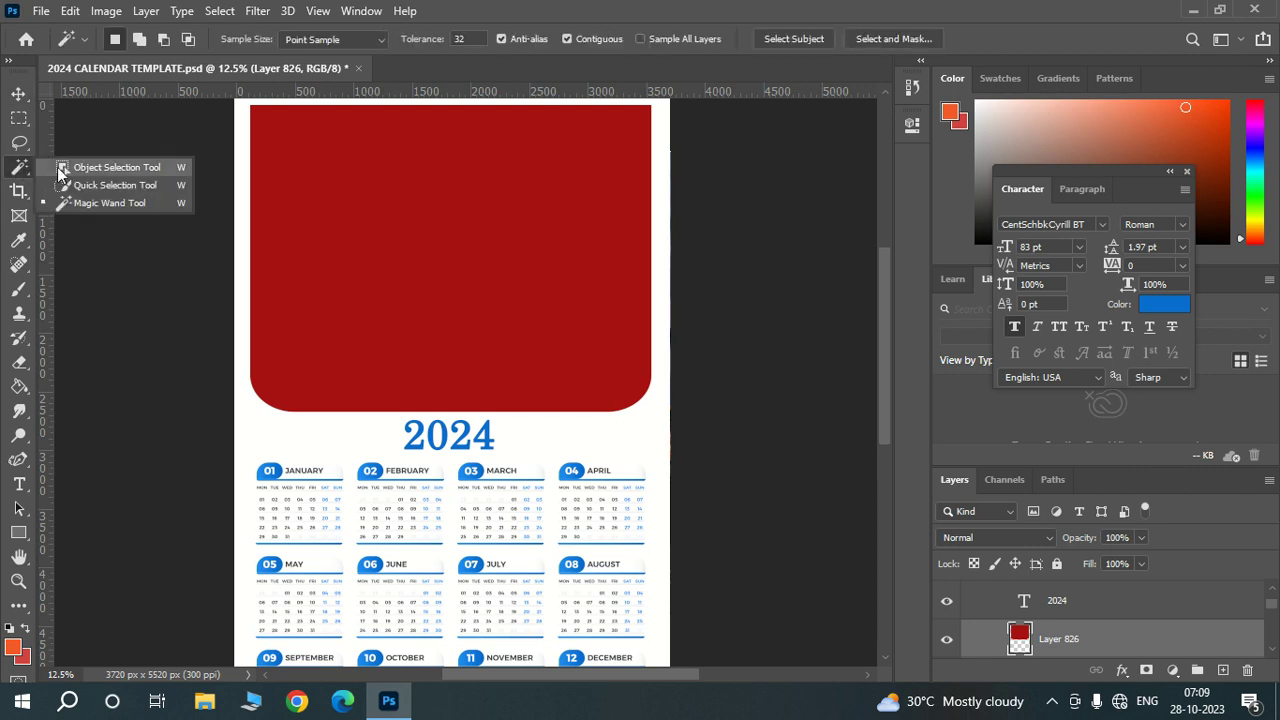
pyautogui.click(70, 171)
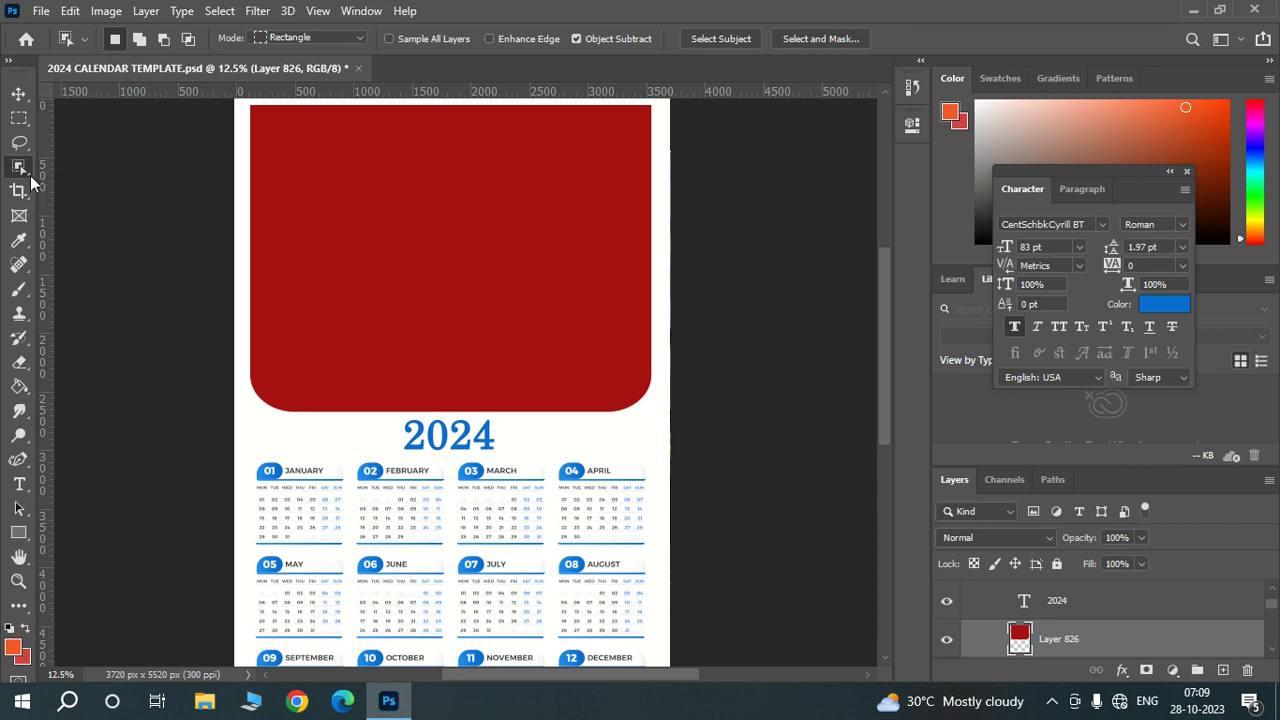
pyautogui.click(29, 172)
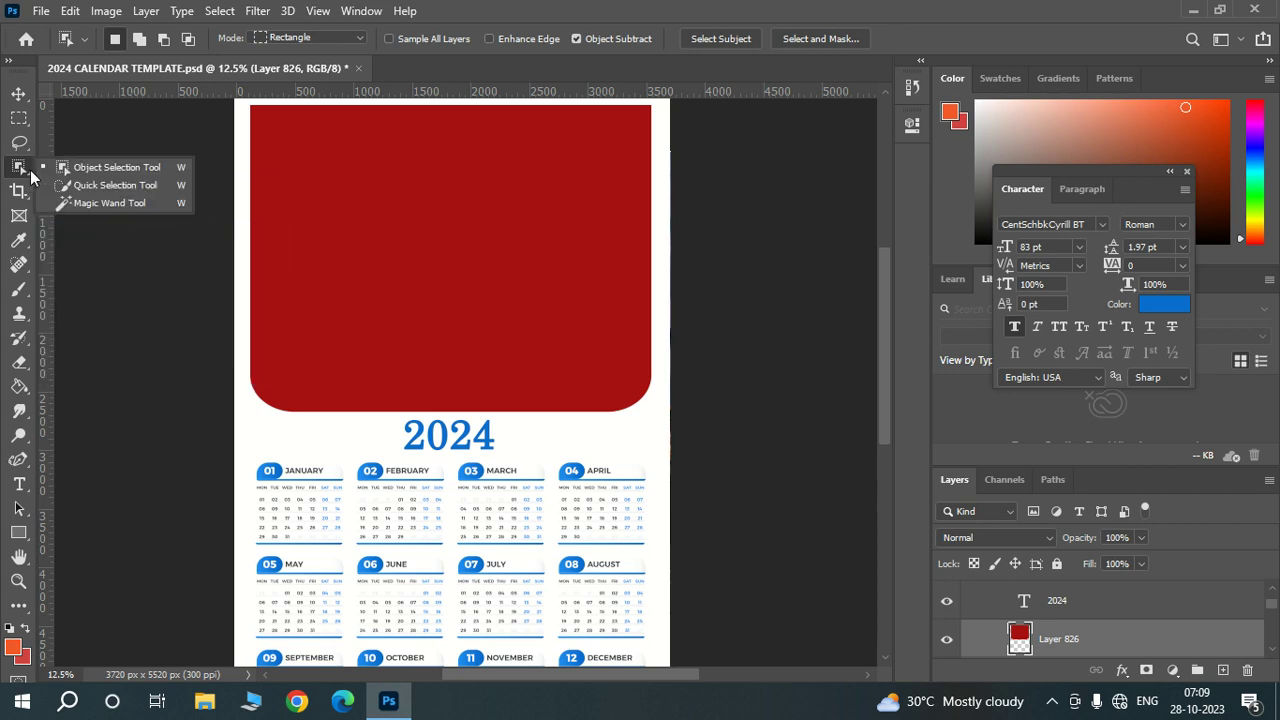
pyautogui.click(113, 203)
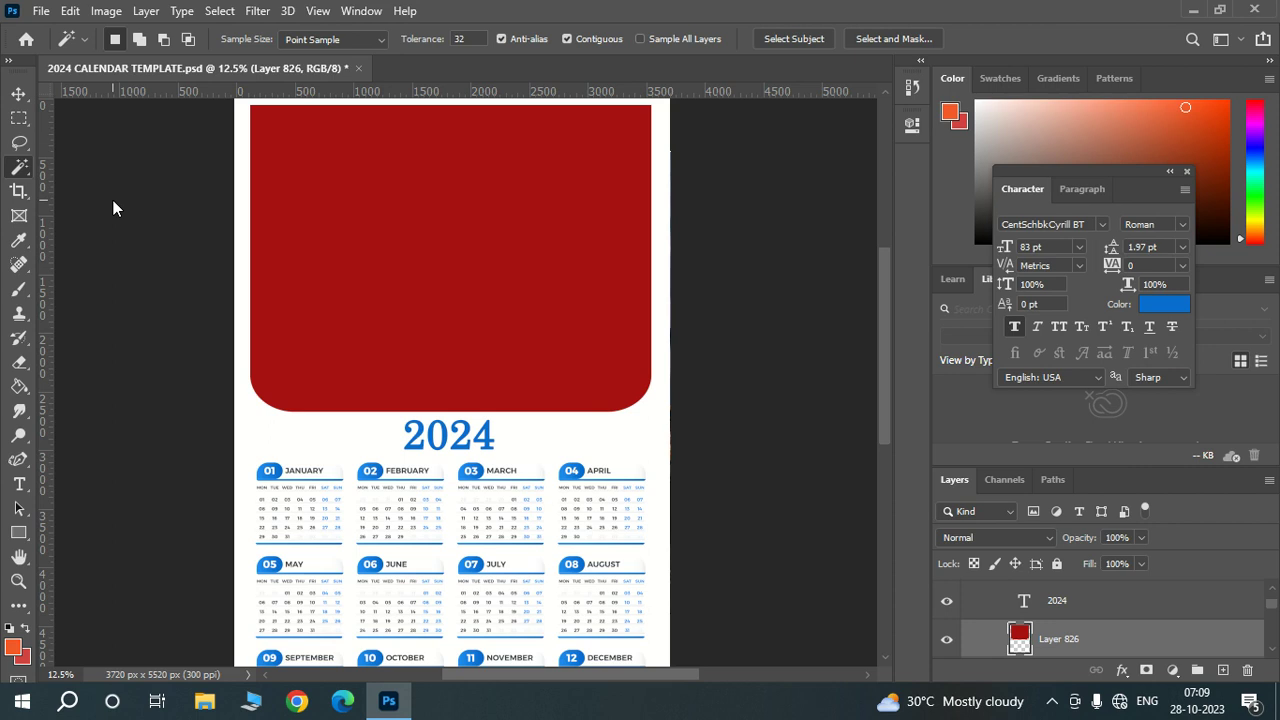
pyautogui.click(505, 256)
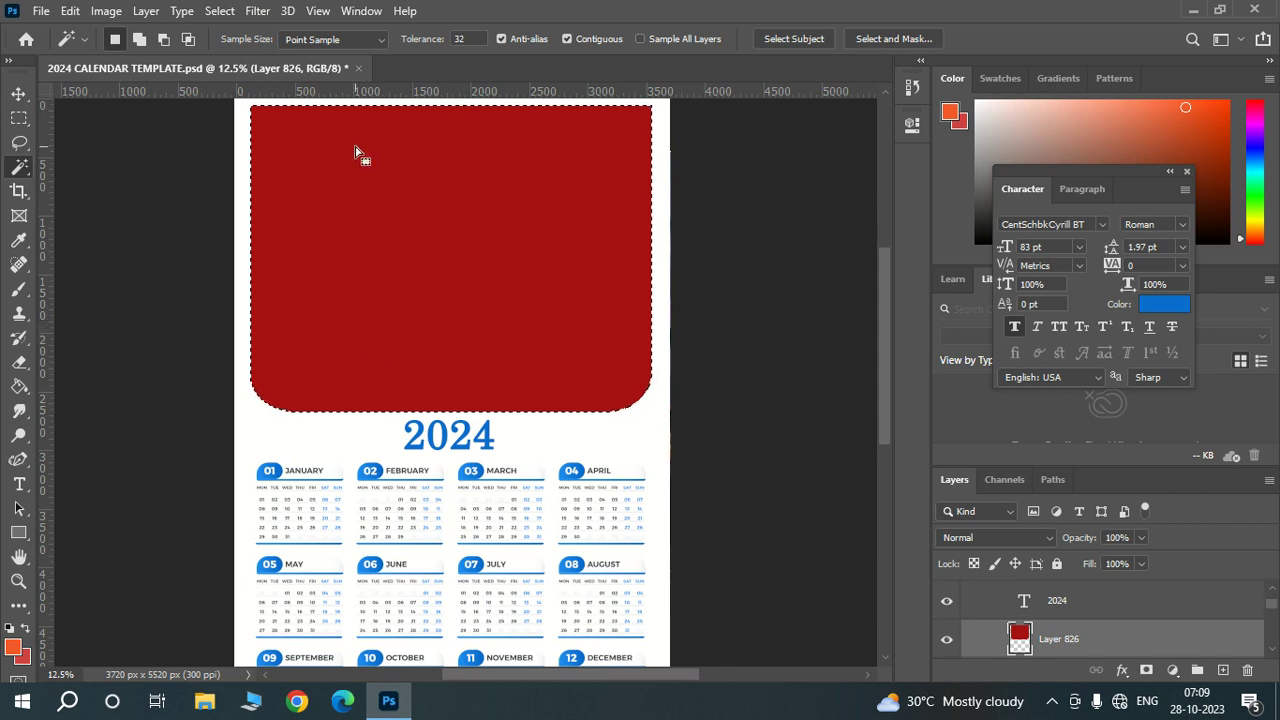
# Try placing the copied photo inside the selected red area with Paste Into, and undo the paste.
pyautogui.click(70, 11)
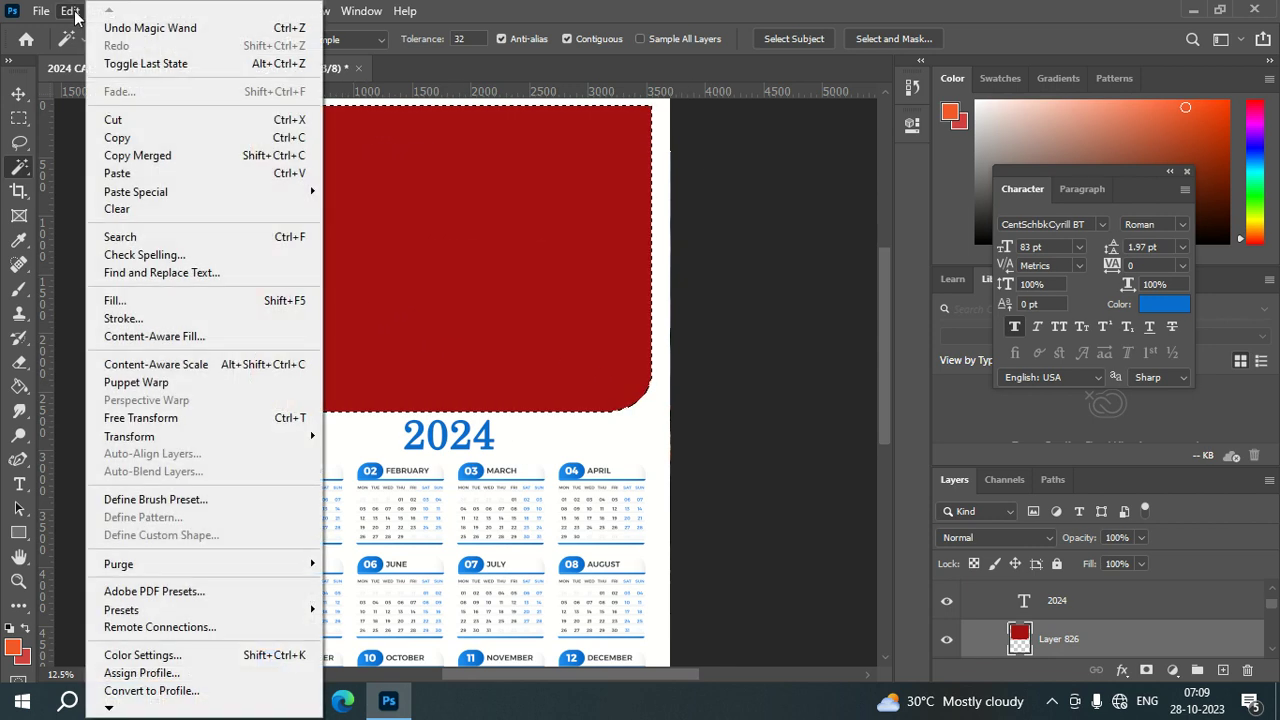
pyautogui.moveTo(153, 198)
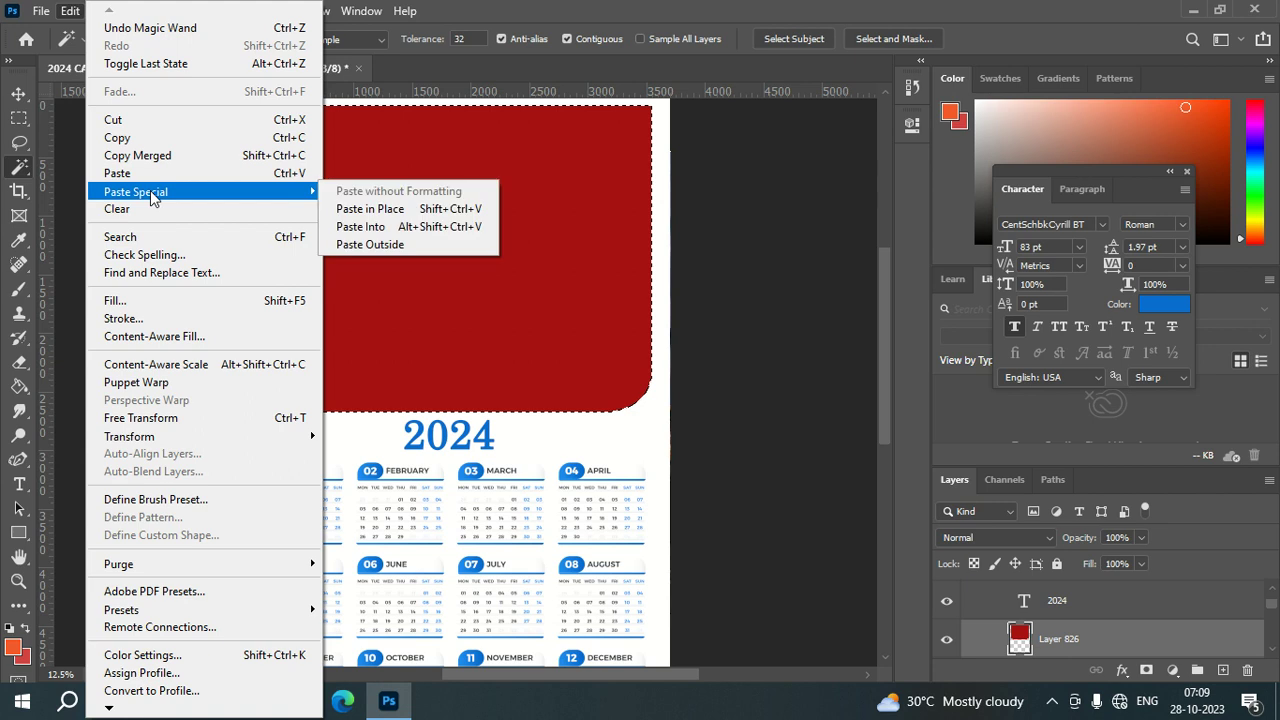
pyautogui.click(441, 227)
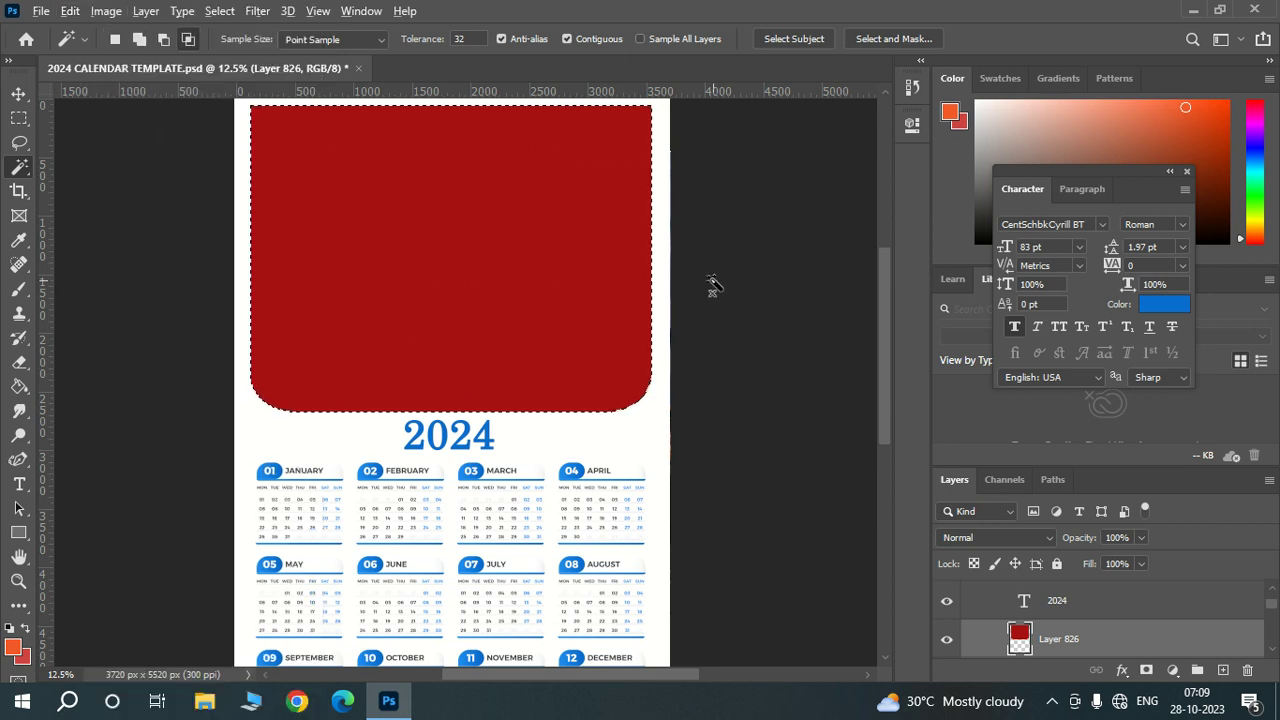
pyautogui.hotkey('ctrl', 'alt', 'shift', 'v')
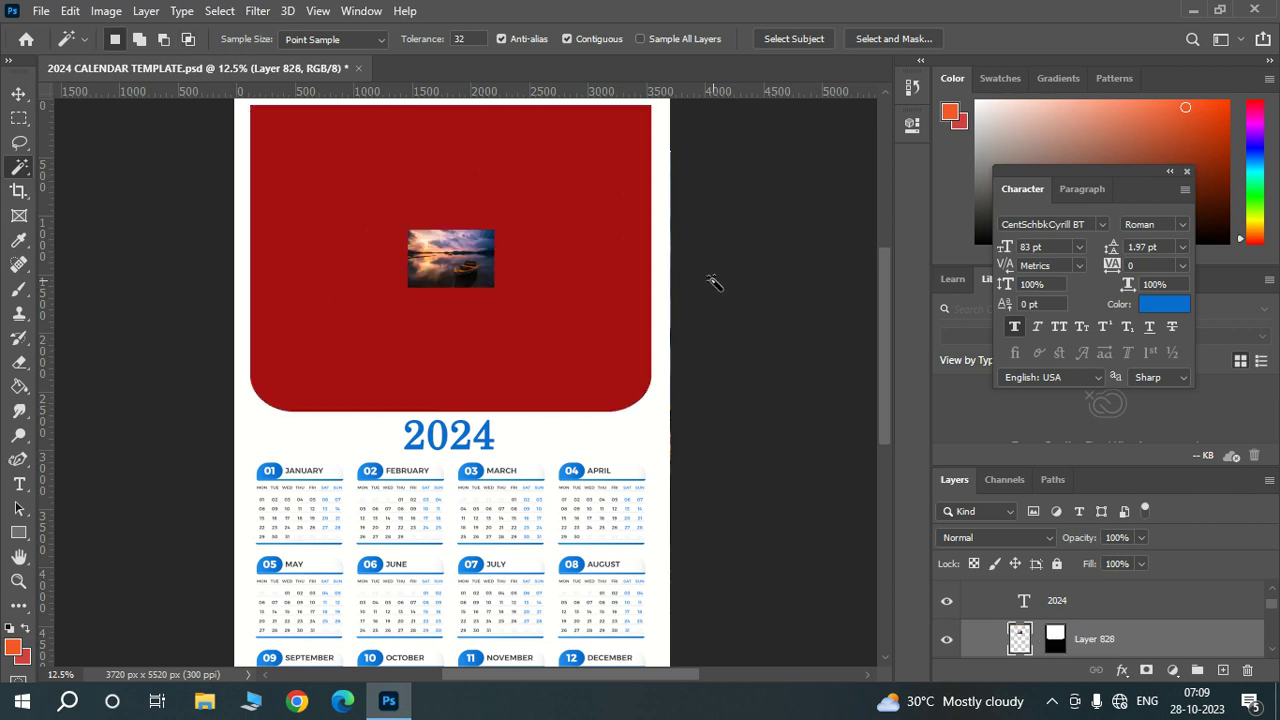
pyautogui.hotkey('ctrl', 'z')
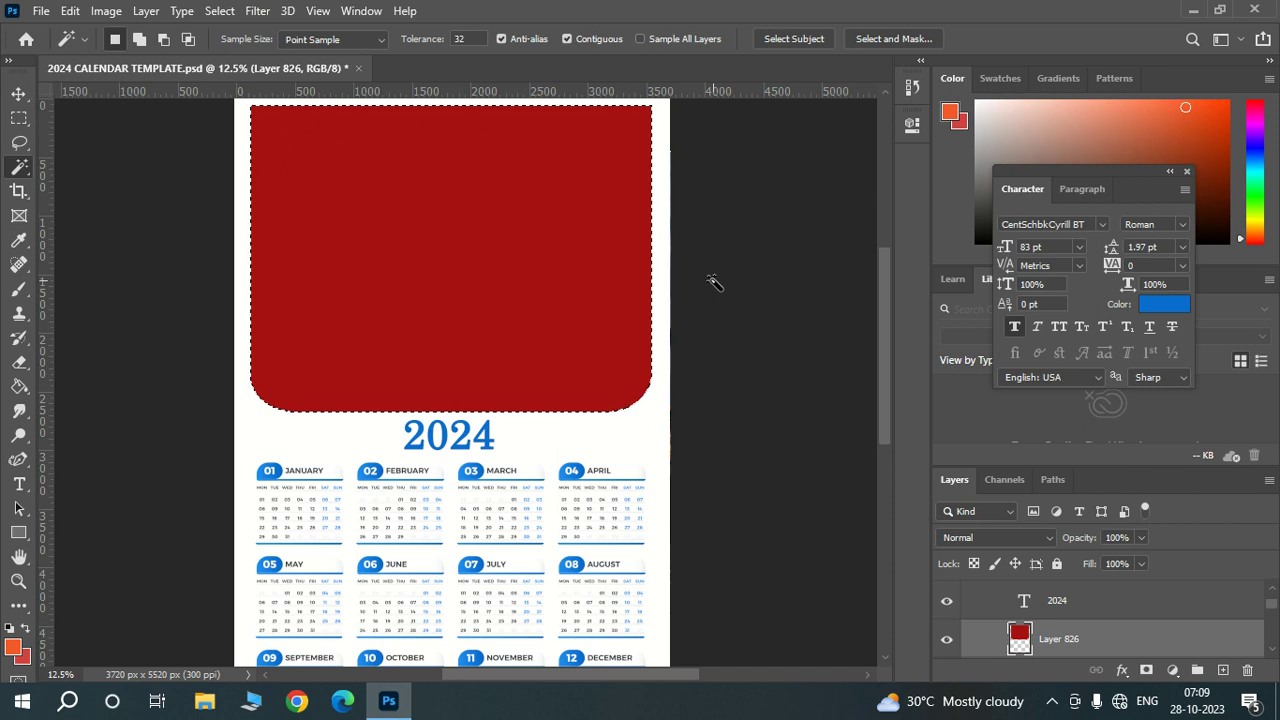
# Paste the copied sunset boat photo into the selected red area with Paste Into and switch to the Move tool.
pyautogui.click(70, 11)
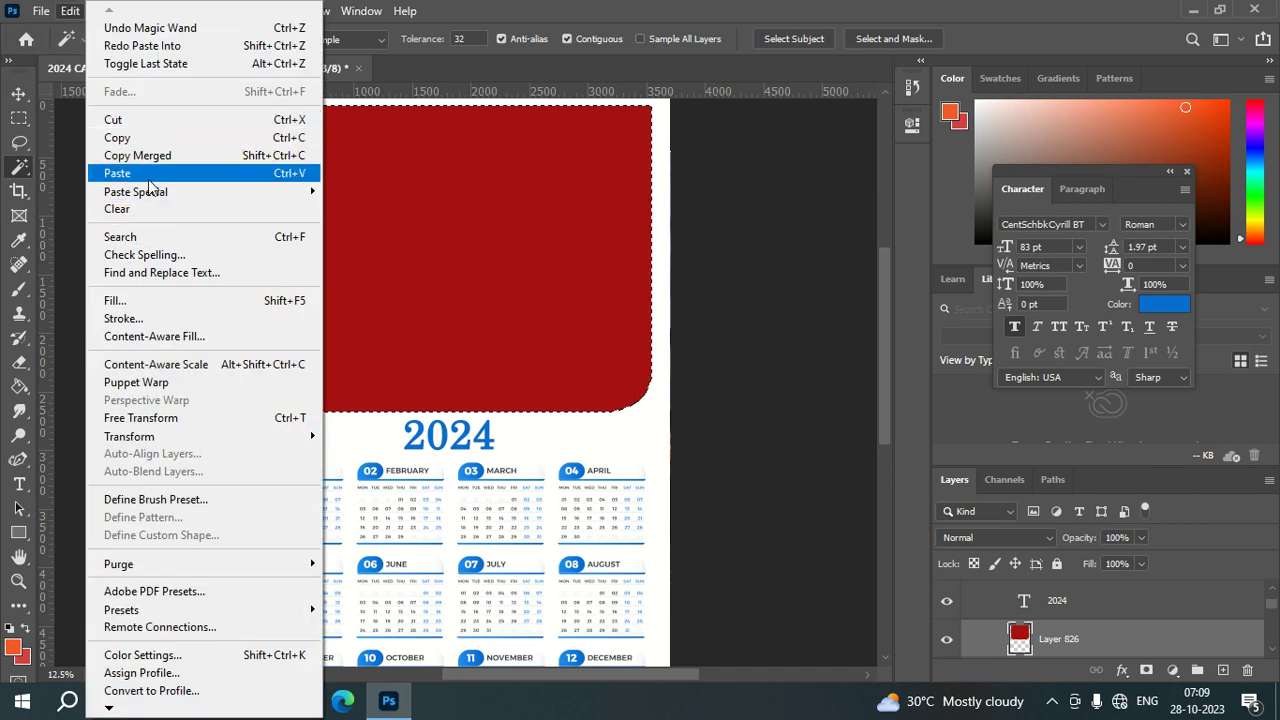
pyautogui.click(412, 231)
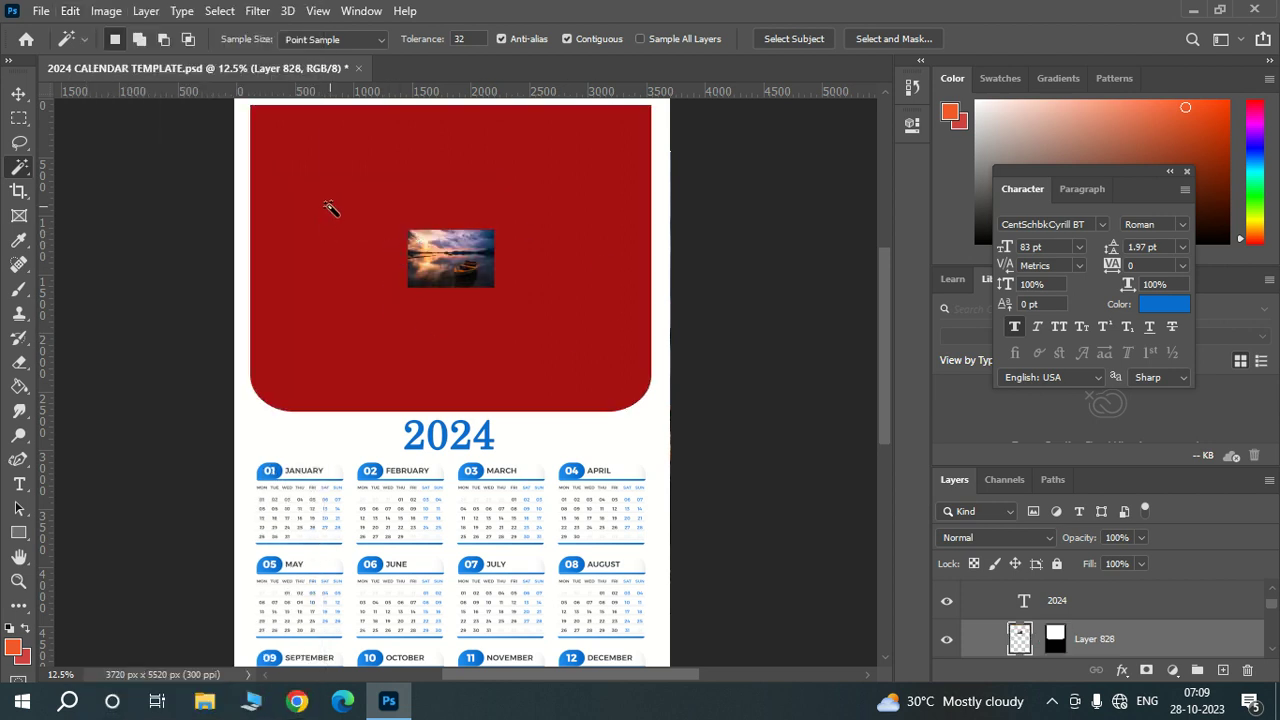
pyautogui.click(19, 93)
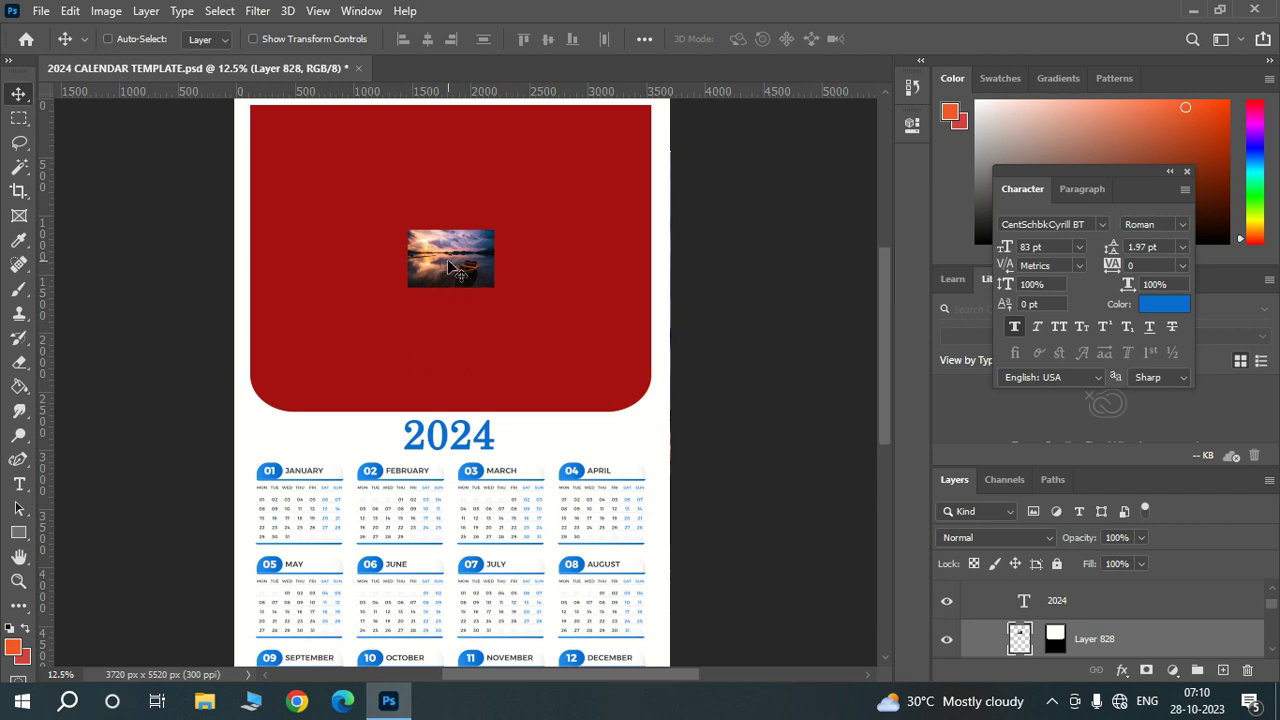
pyautogui.hotkey('ctrl', 't')
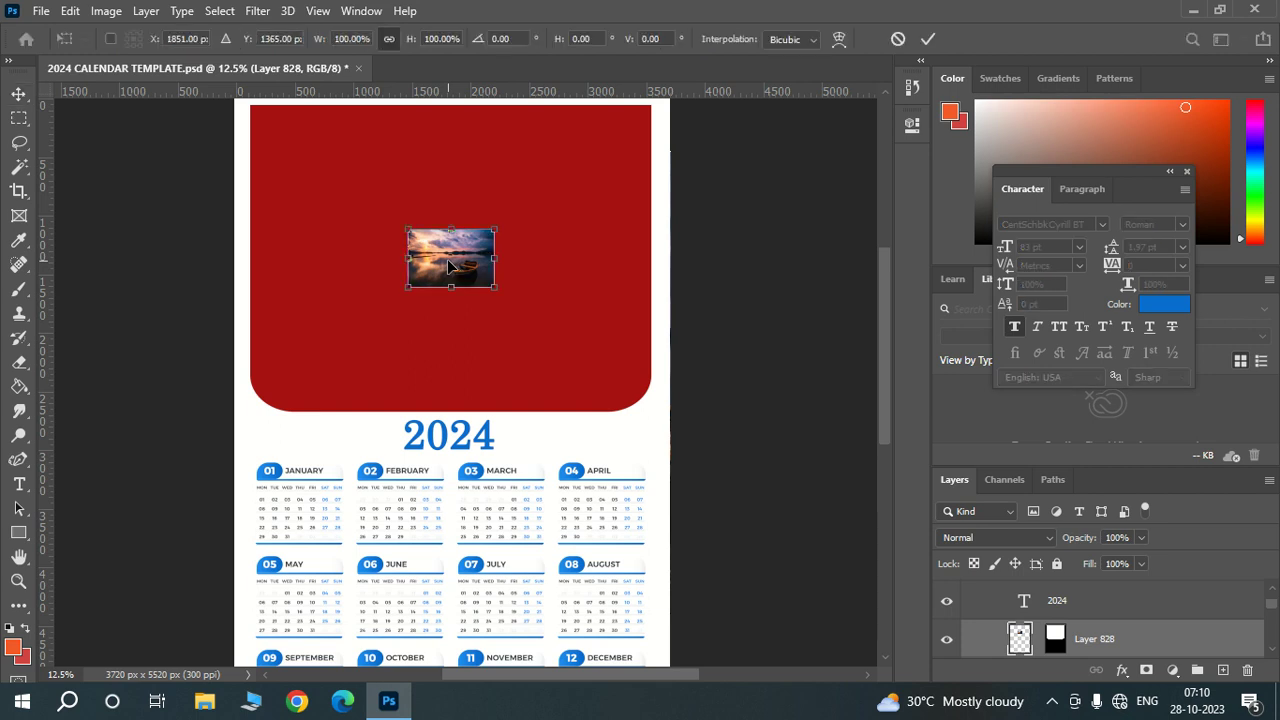
pyautogui.press('Return')
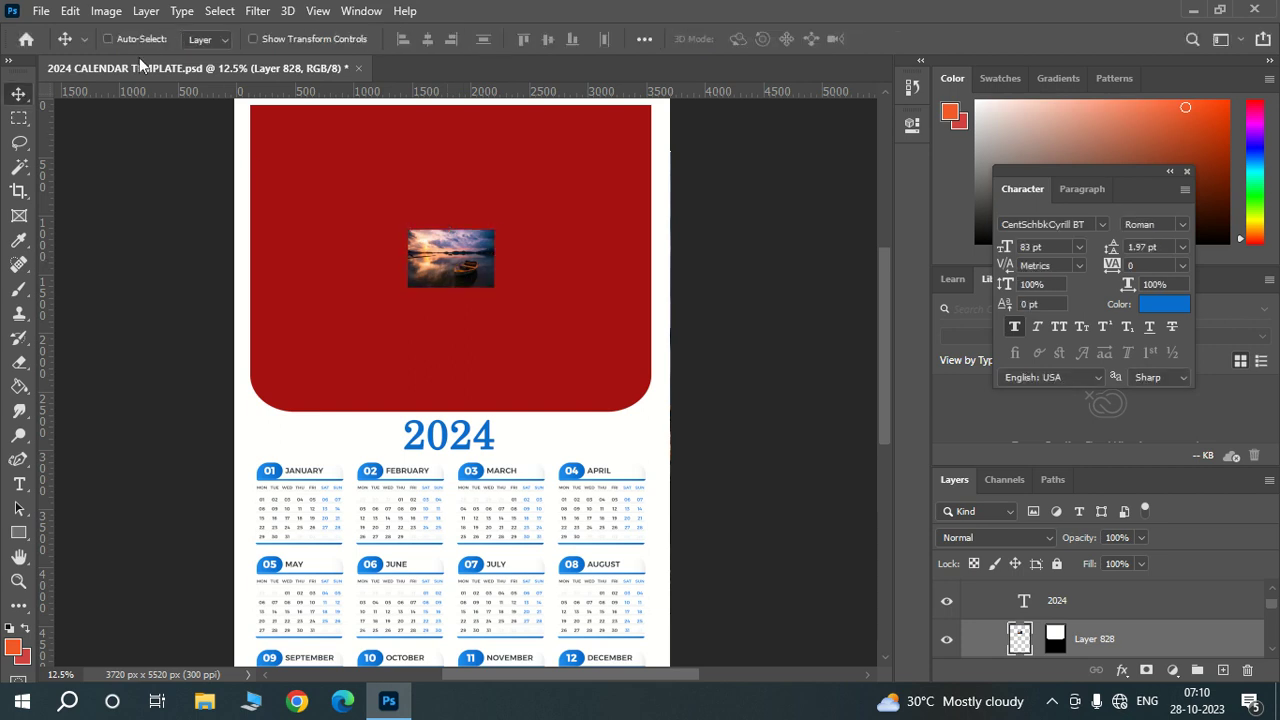
pyautogui.click(70, 11)
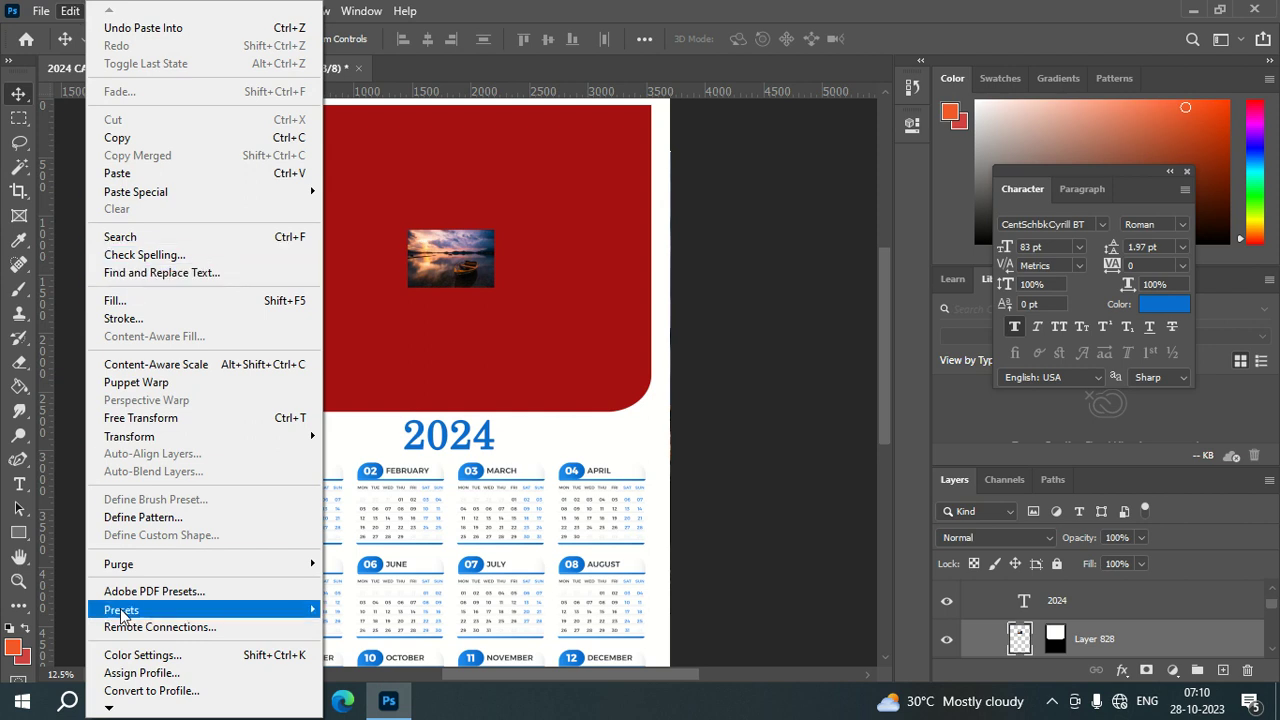
pyautogui.click(133, 419)
pyautogui.press('Return')
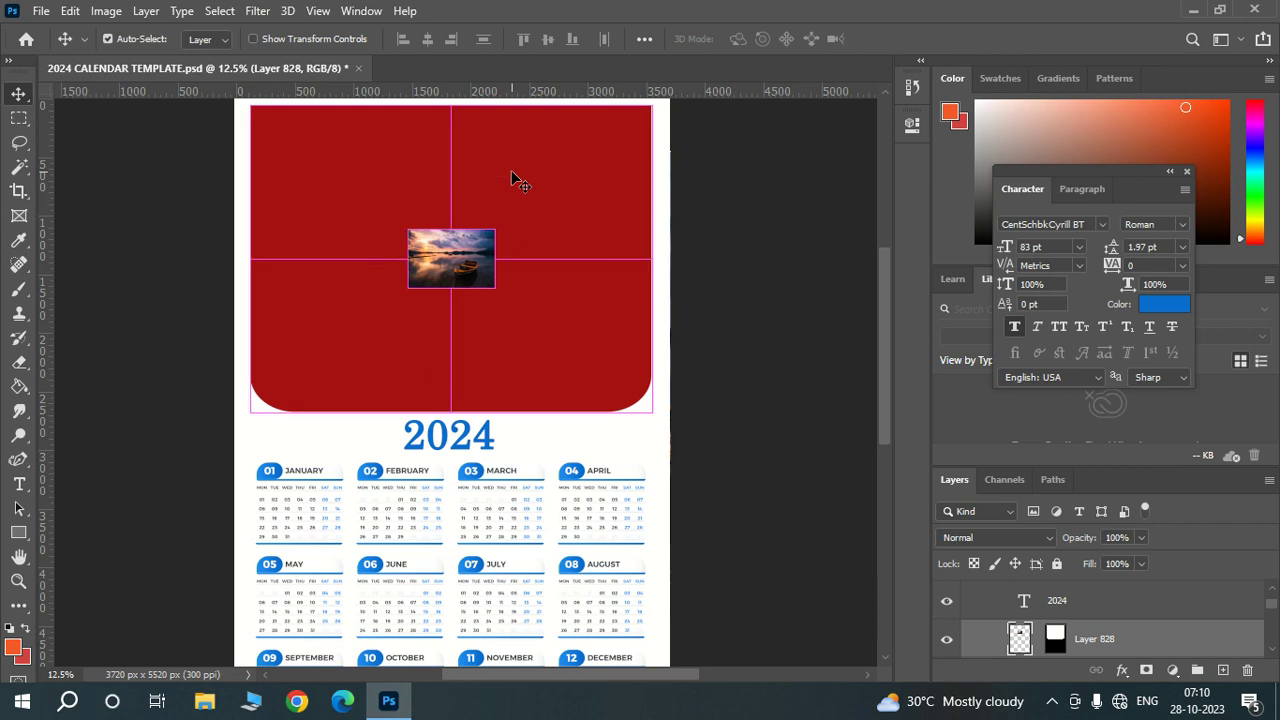
# Scale the pasted photo proportionally from its center to about 535% with Free Transform so it fills the red placeholder.
pyautogui.hotkey('ctrl', 't')
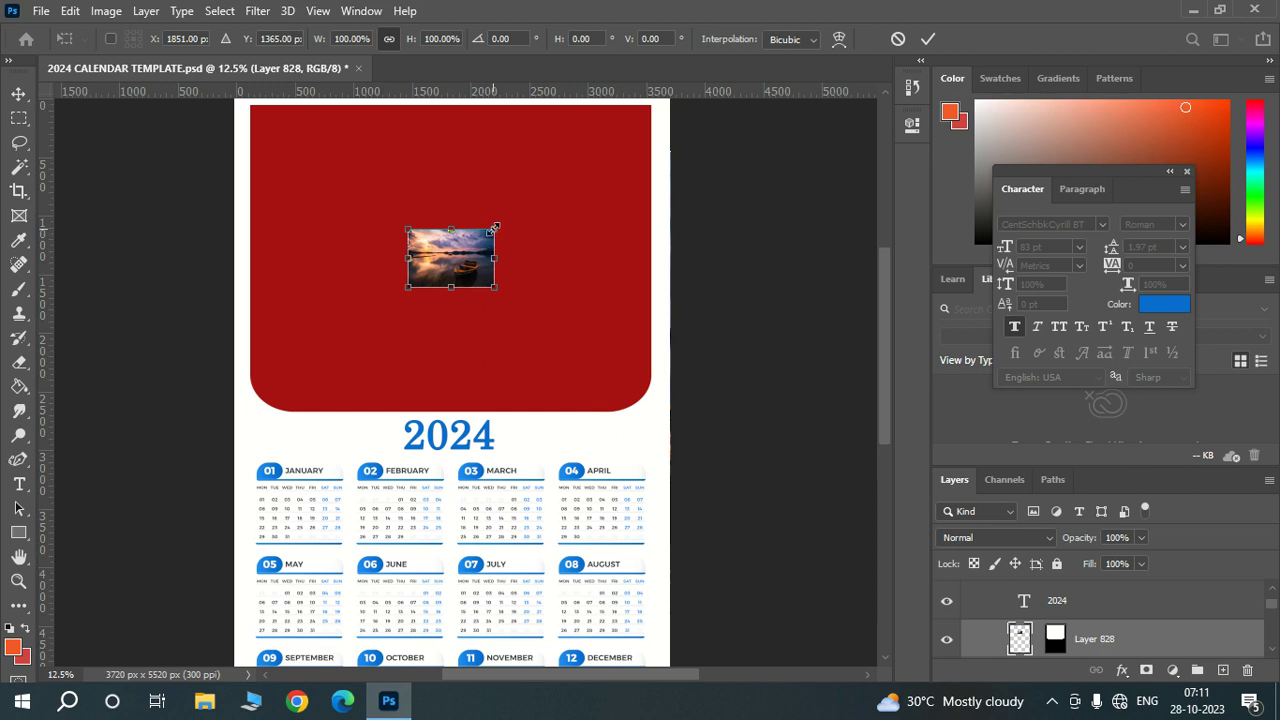
pyautogui.moveTo(494, 228); pyautogui.dragTo(687, 112)
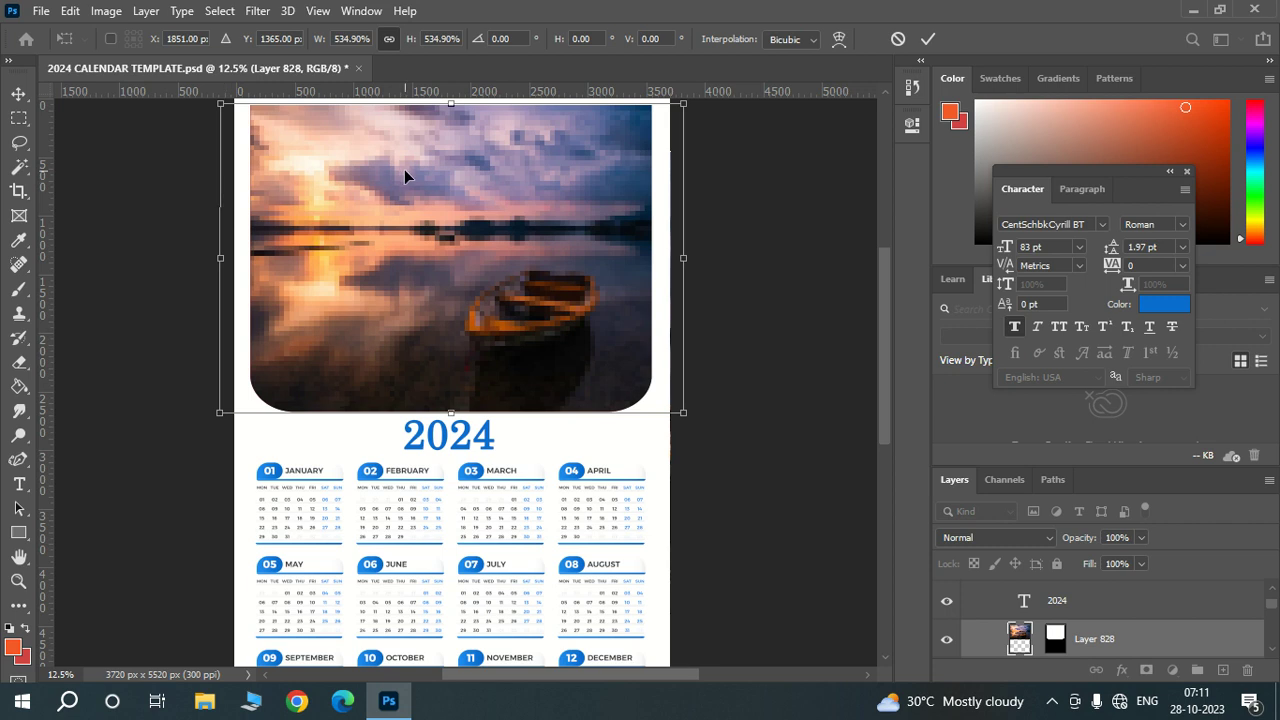
pyautogui.press('Return')
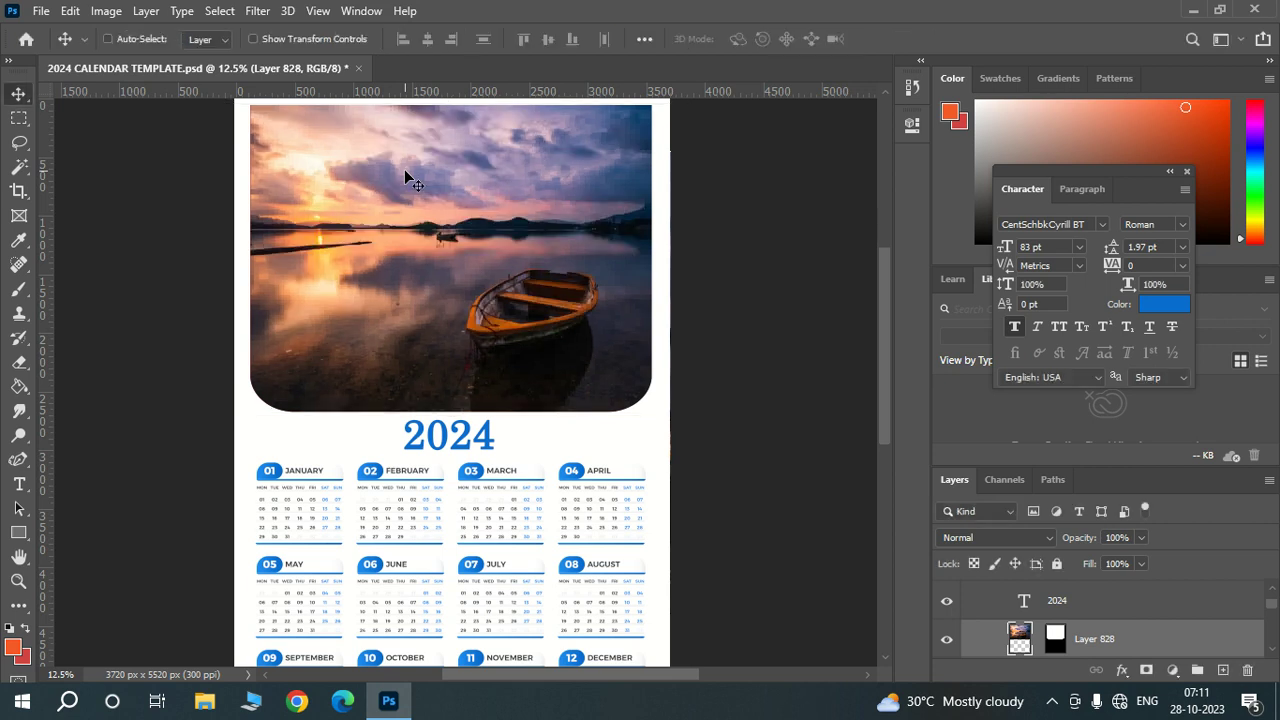
# Delete the boat photo layer and the red placeholder, Layer 826, and undo both deletions.
pyautogui.hotkey('ctrl', '-')
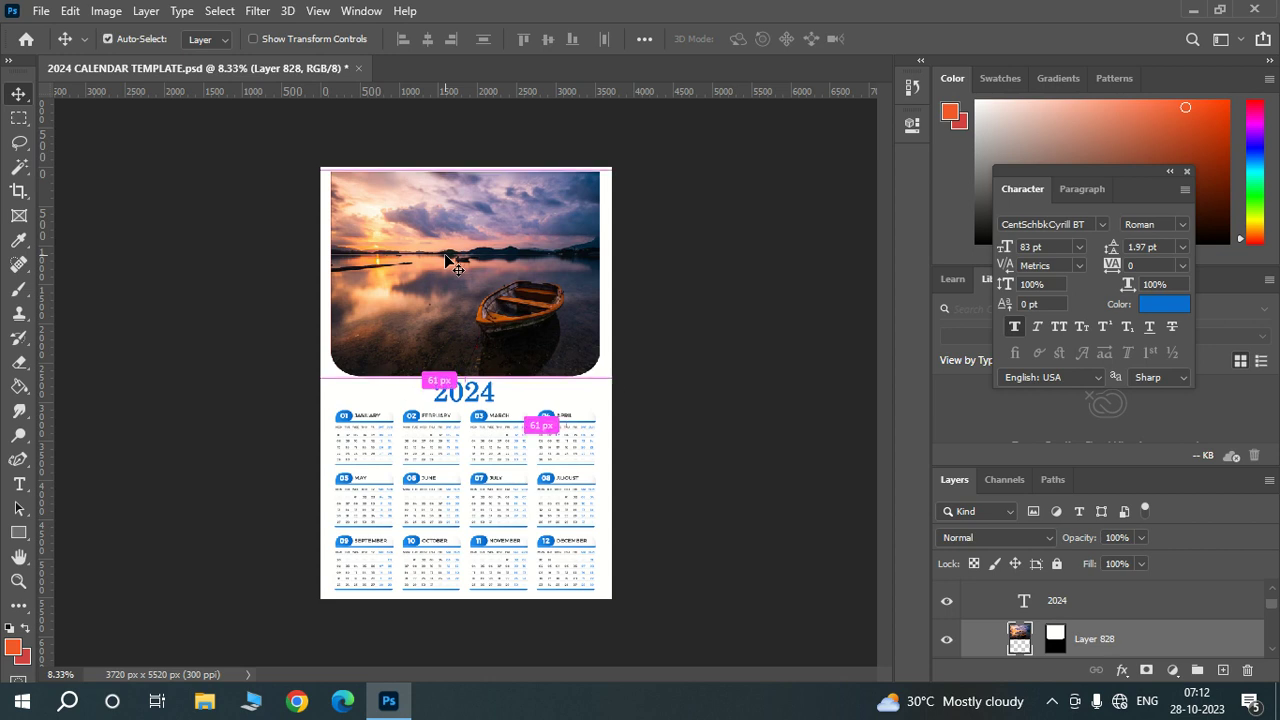
pyautogui.scroll(1, 449, 262)
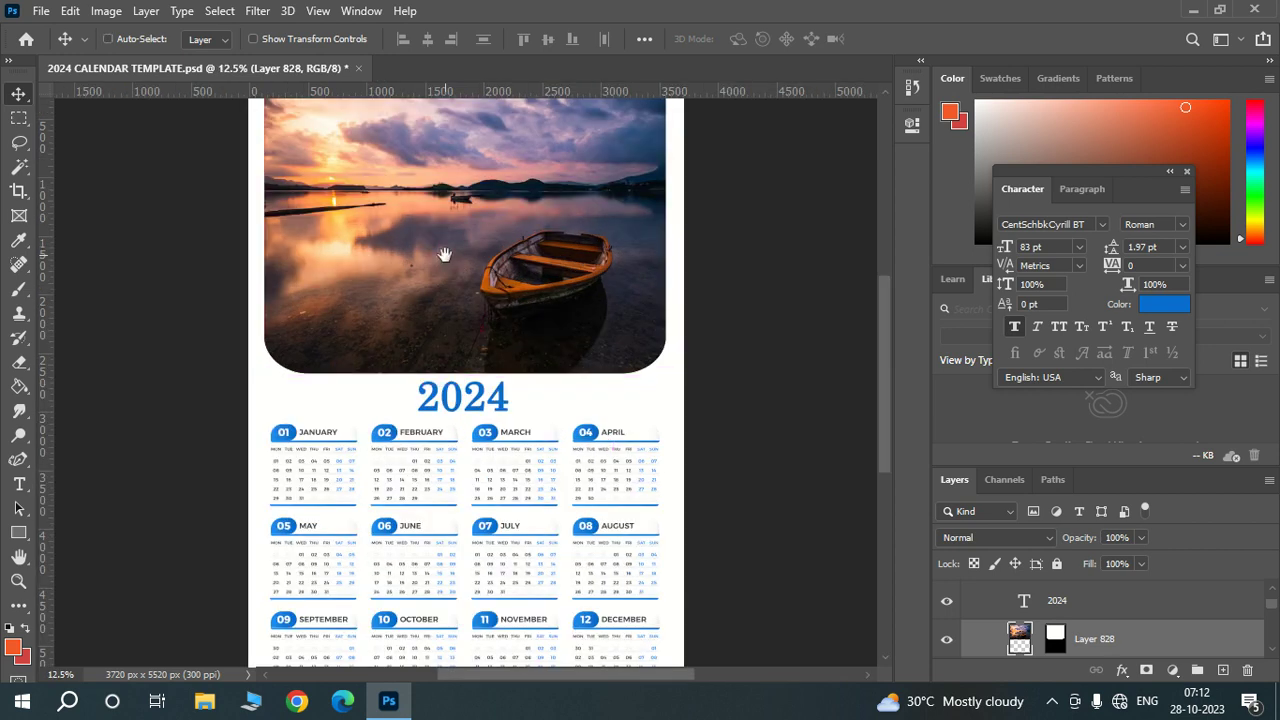
pyautogui.moveTo(444, 254); pyautogui.dragTo(444, 364)
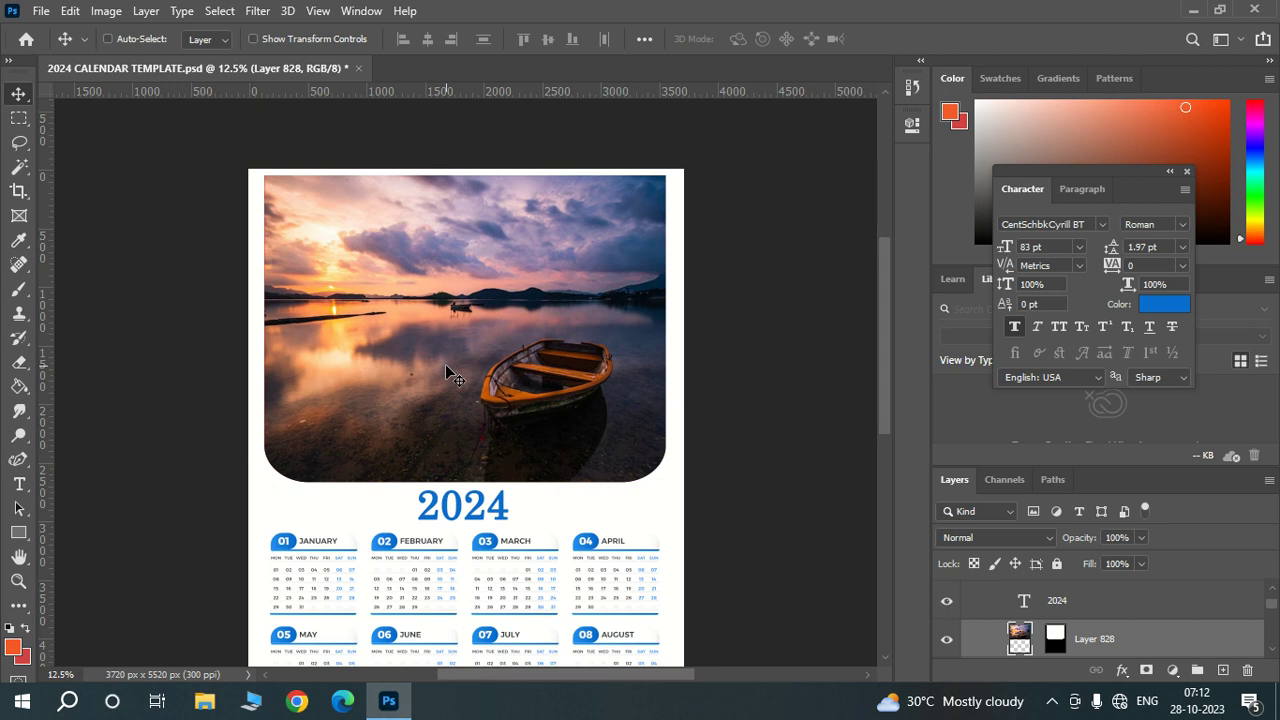
pyautogui.press('Delete')
pyautogui.rightClick(449, 371)
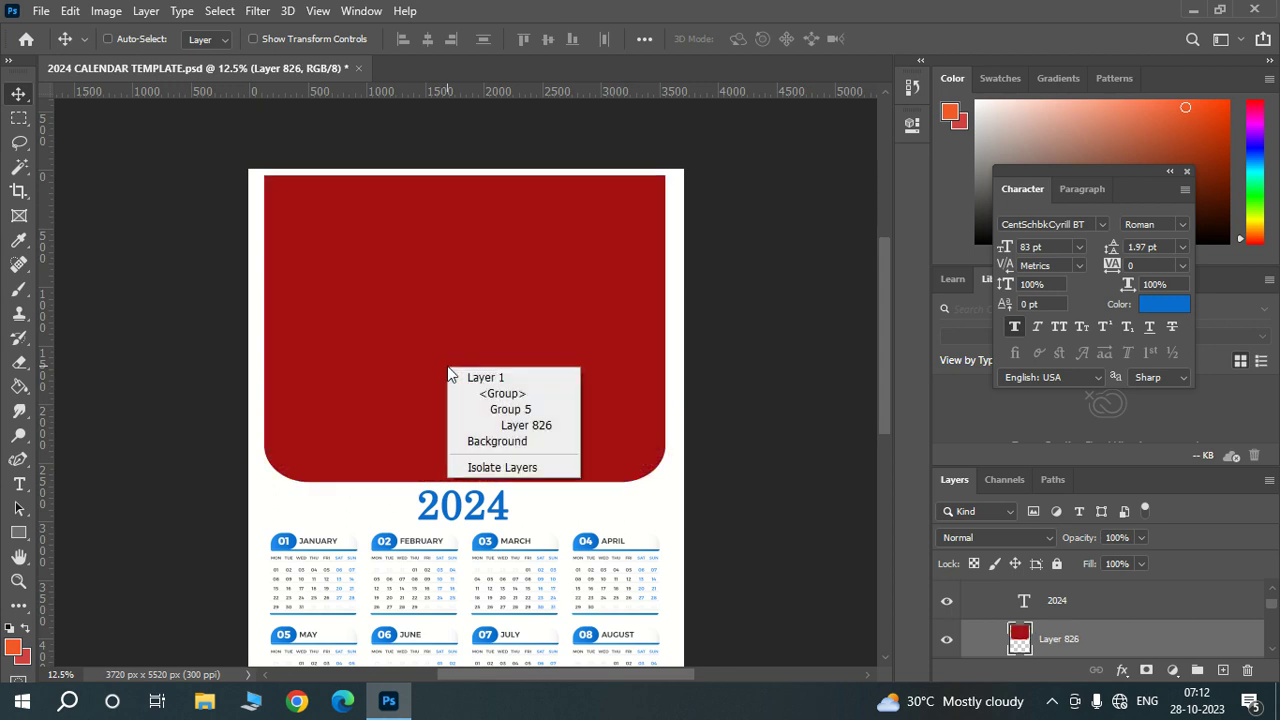
pyautogui.click(529, 425)
pyautogui.press('Delete')
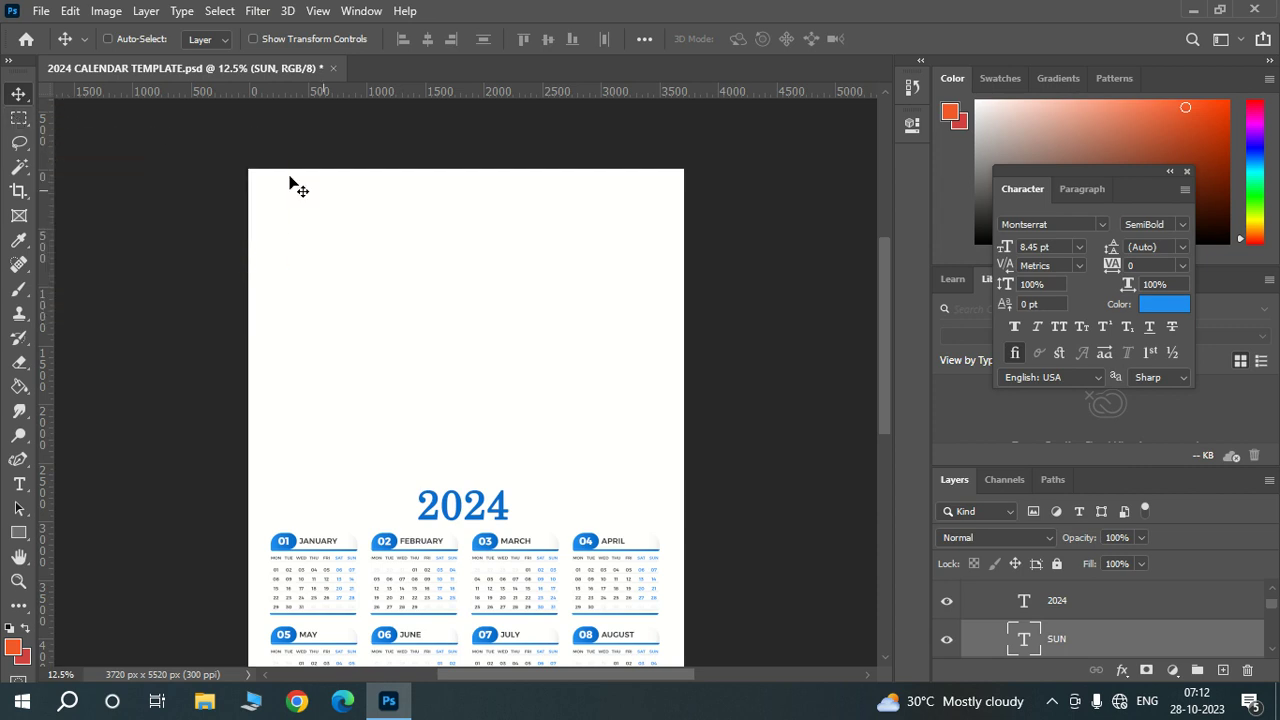
pyautogui.press('ctrl')
pyautogui.hotkey('ctrl', 'z')
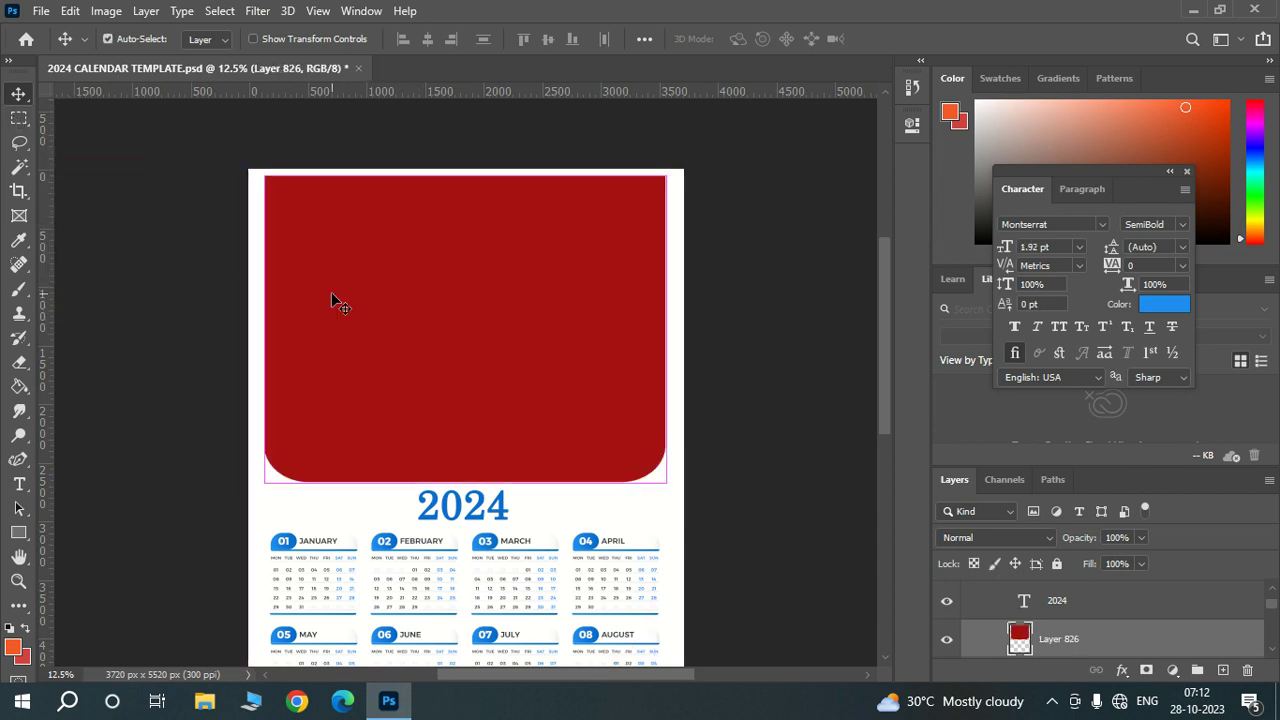
pyautogui.hotkey('ctrl', 'z')
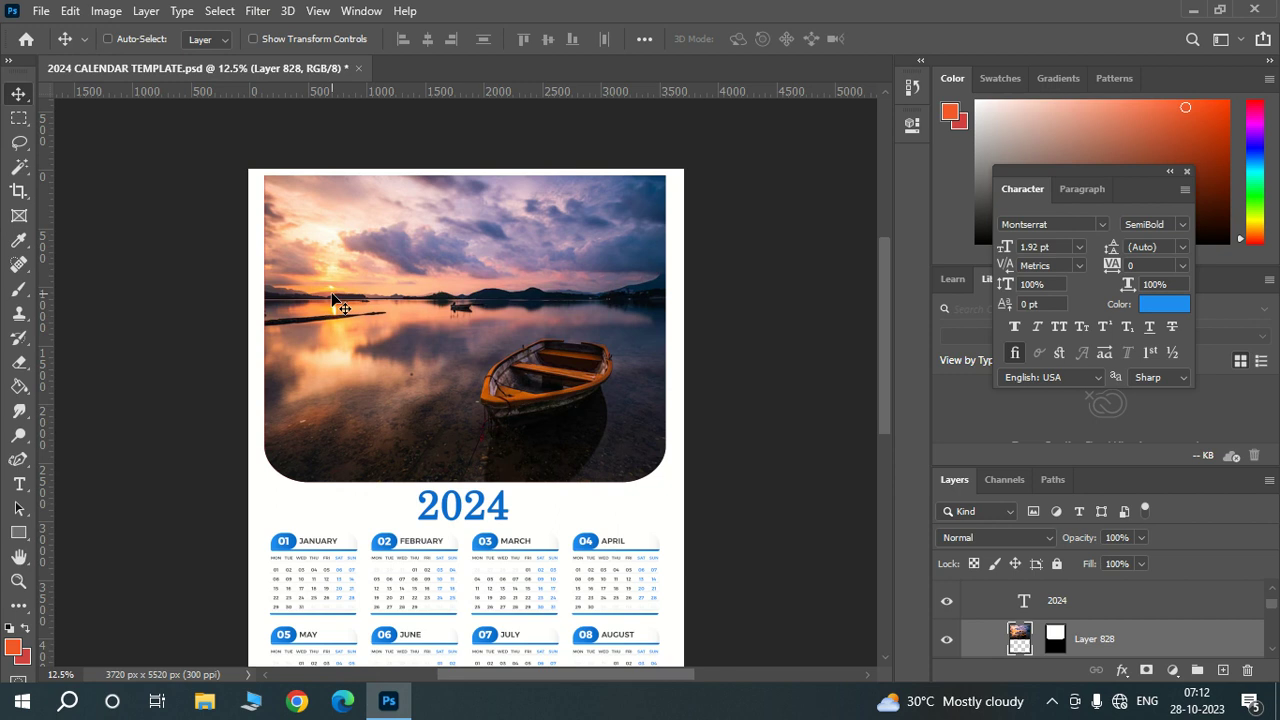
pyautogui.hotkey('ctrl', '-')
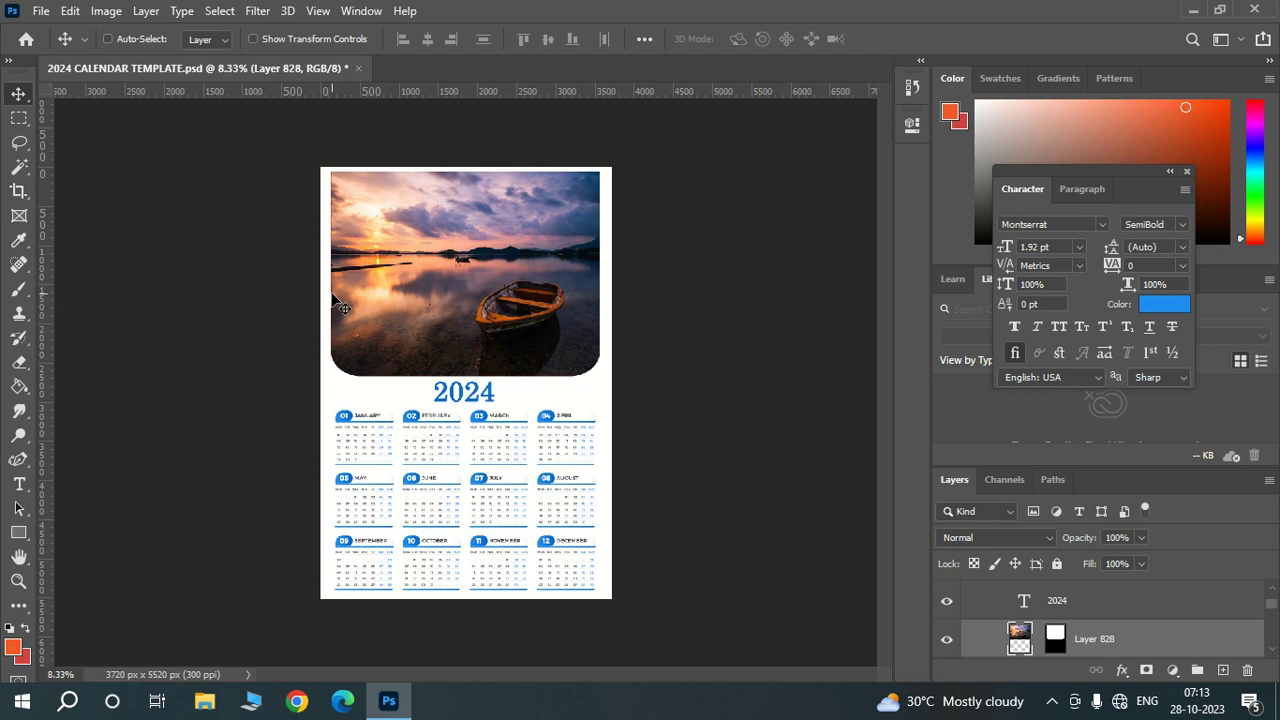
pyautogui.click(1052, 703)
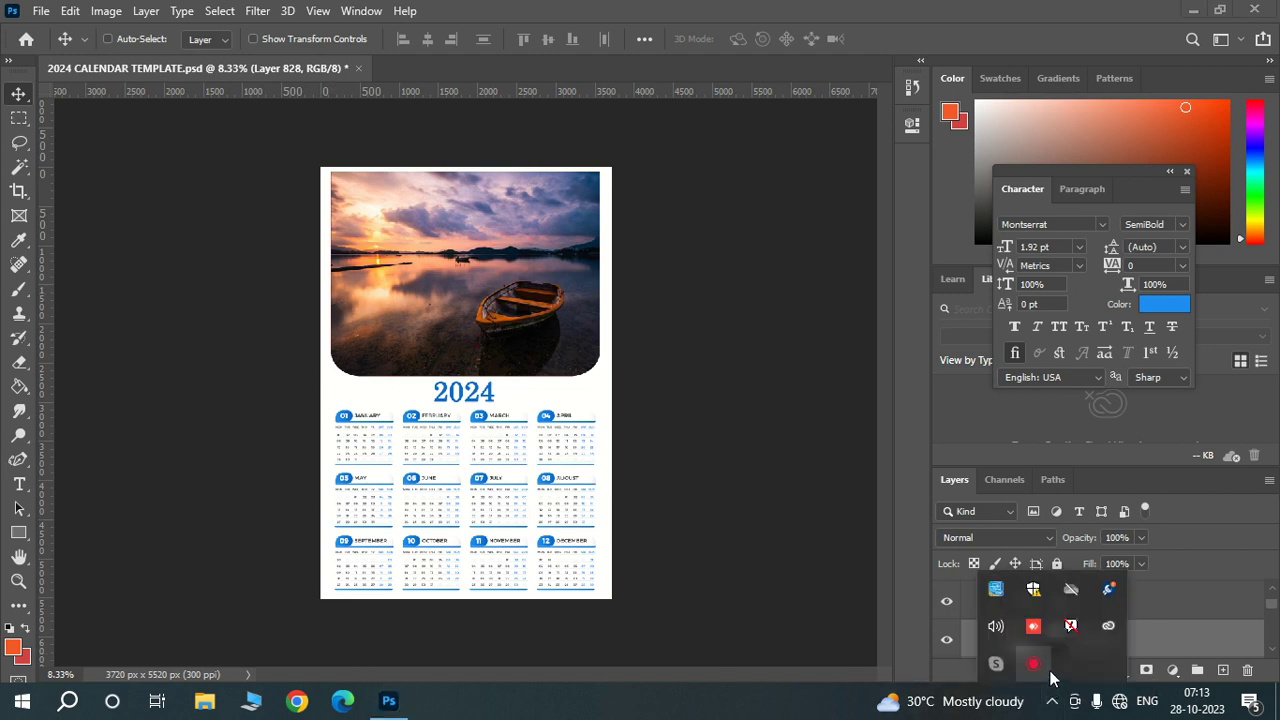